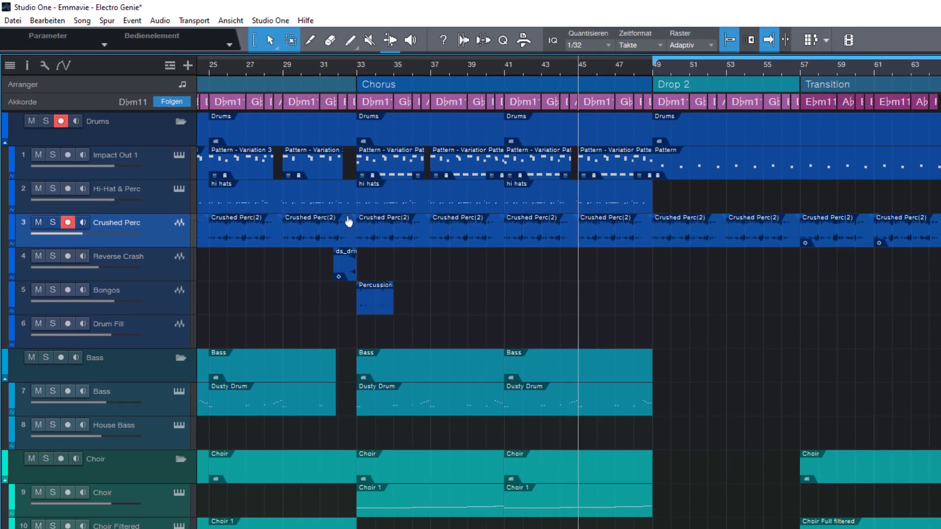
click(198, 22)
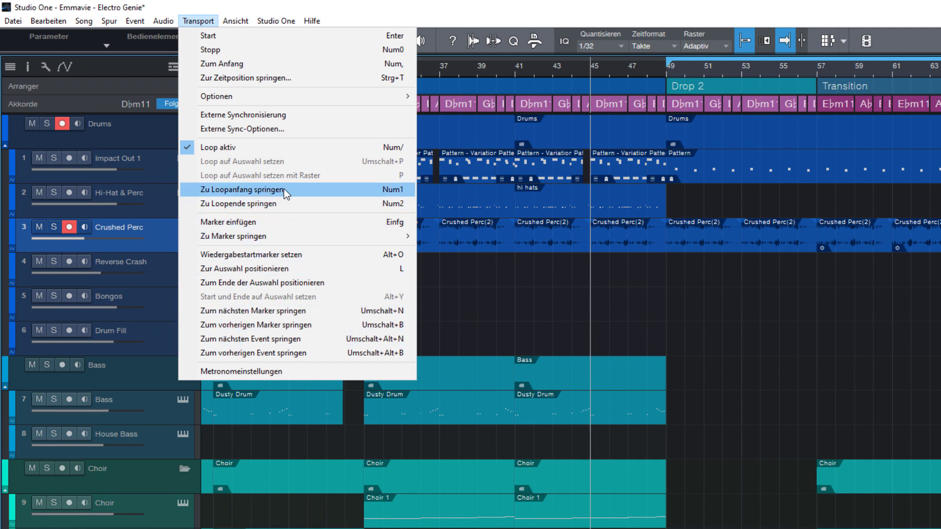
click(521, 292)
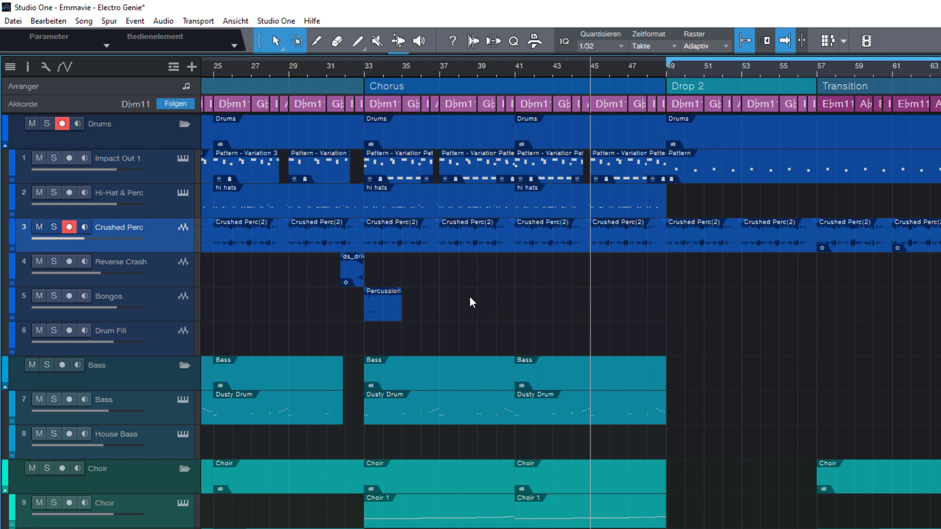
click(558, 242)
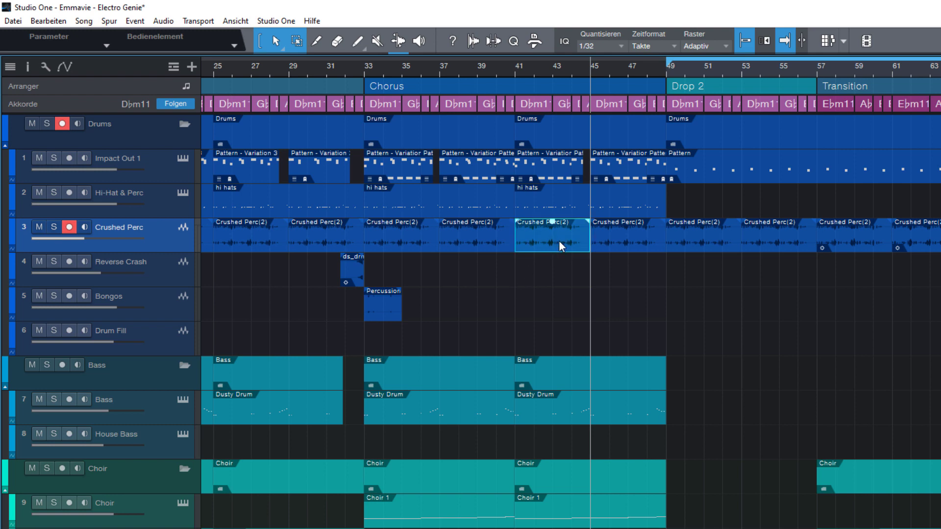
click(556, 278)
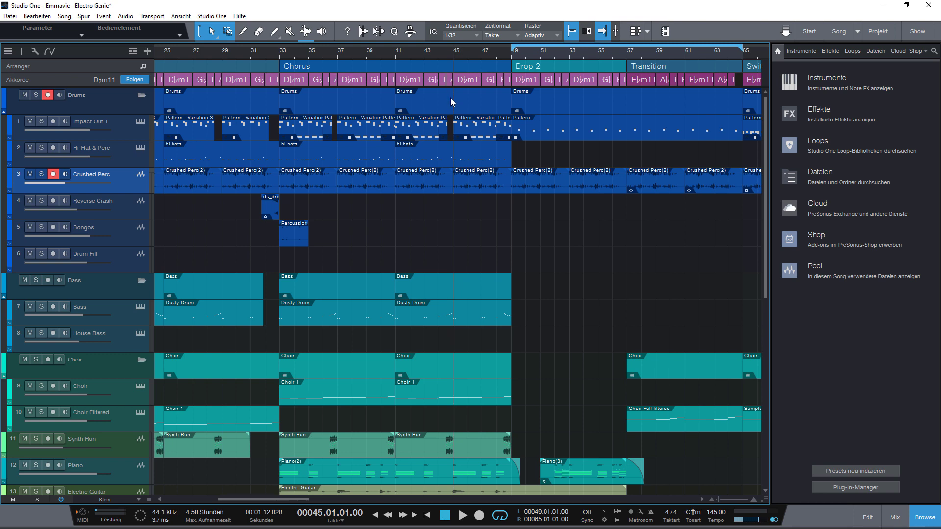
Select several Crushed Perc events in the Chorus one after another, ending with the event at bar 37.
click(356, 155)
click(309, 181)
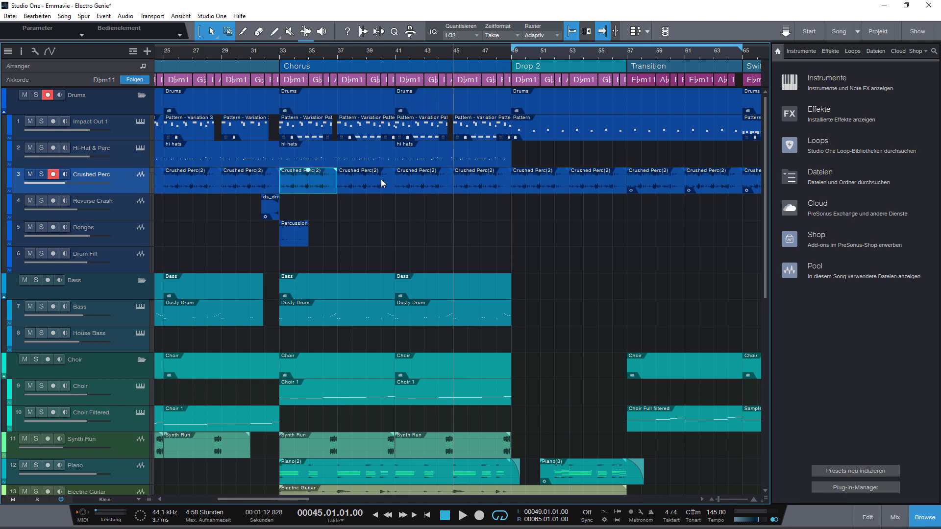
click(414, 183)
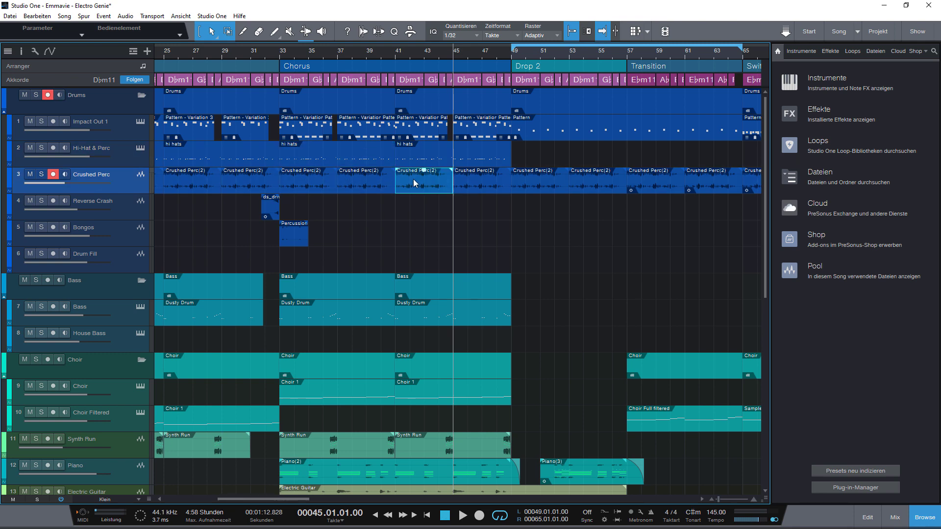
click(470, 185)
click(384, 184)
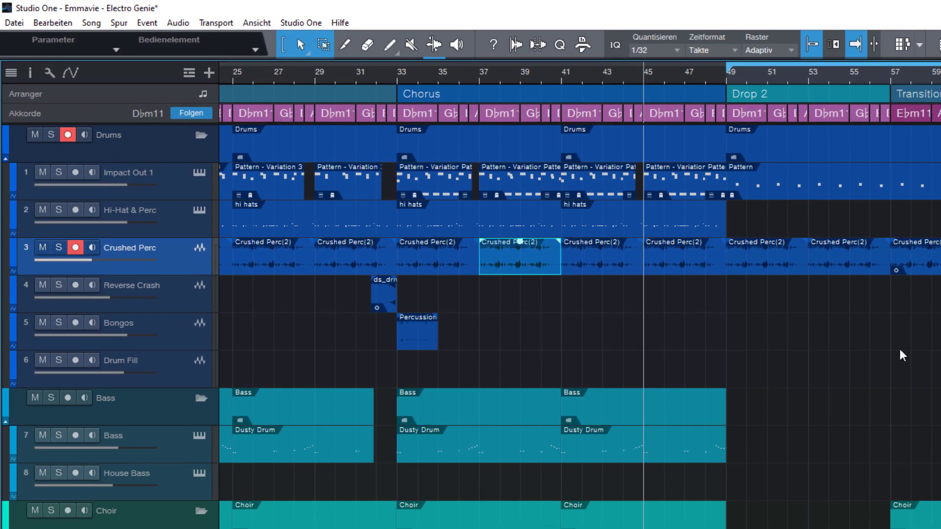
Step the selection back and forth along the Crushed Perc track, ending on the event at bar 49.
key(Left)
key(Left)
key(Left)
key(Right)
key(Right)
key(Right)
key(Right)
key(Right)
key(Right)
key(Right)
key(Right)
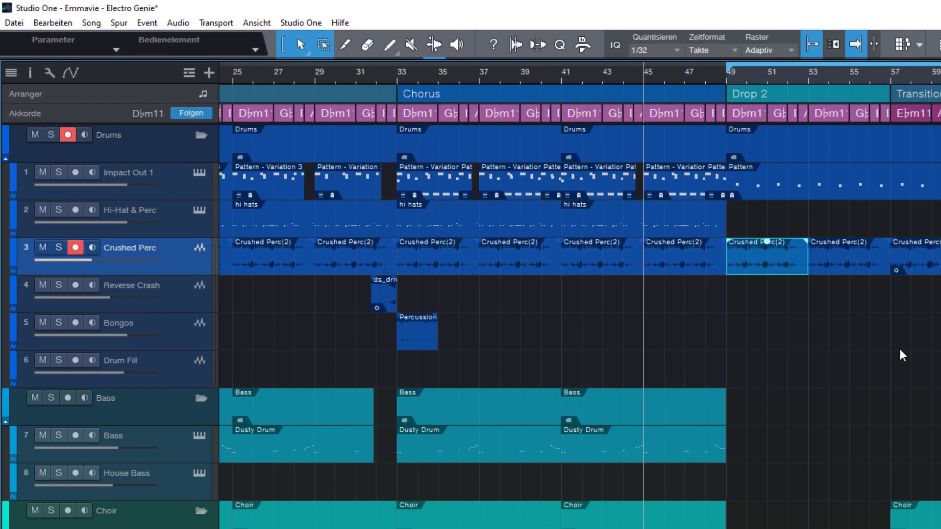
Step the event selection back along the Crushed Perc track and settle on the event at bar 37.
key(Left)
key(Left)
key(Left)
key(Left)
key(Left)
key(Left)
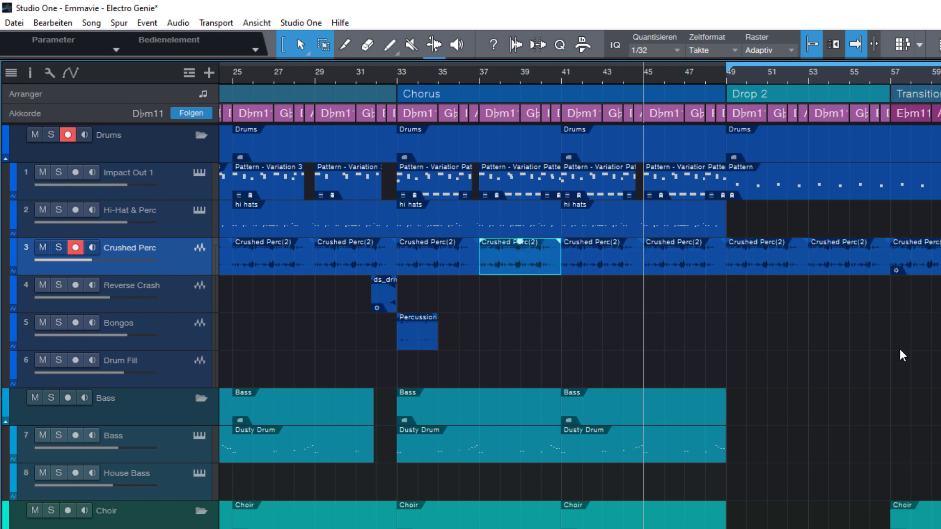
key(Right)
key(Right)
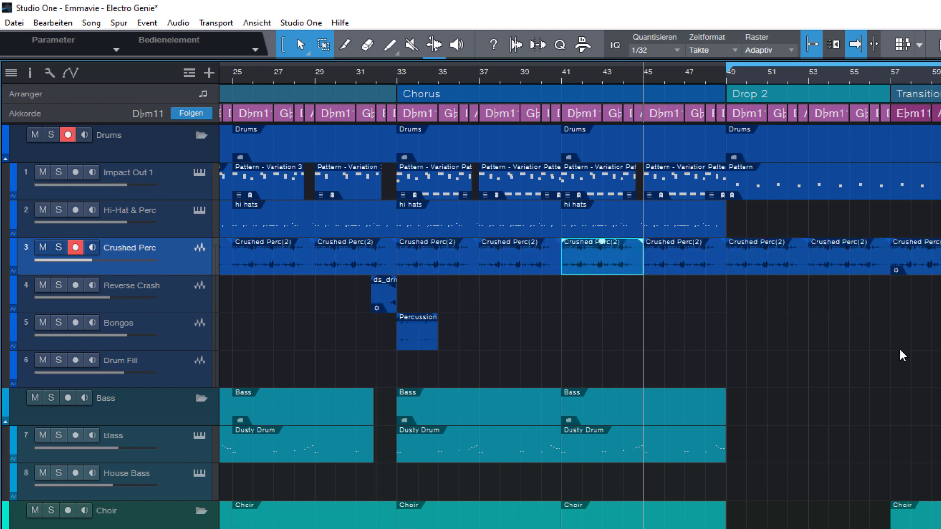
key(Left)
key(Left)
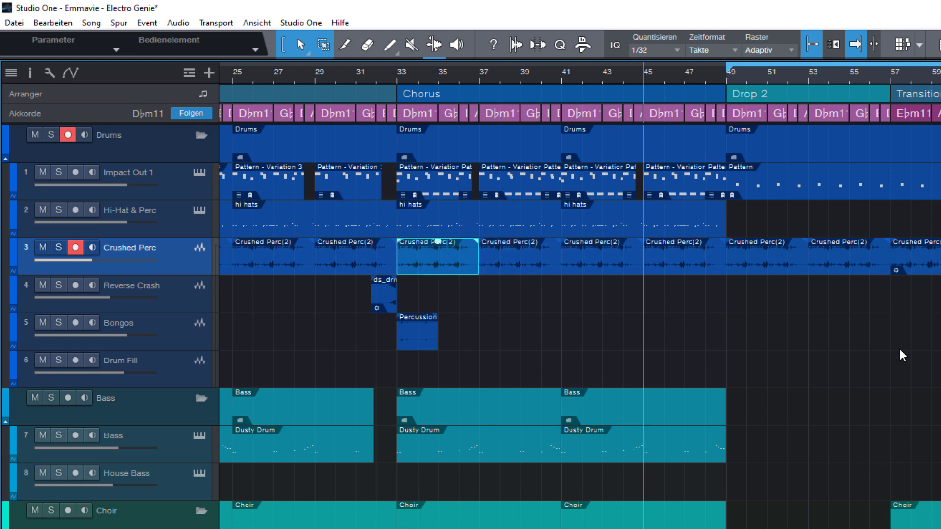
key(Right)
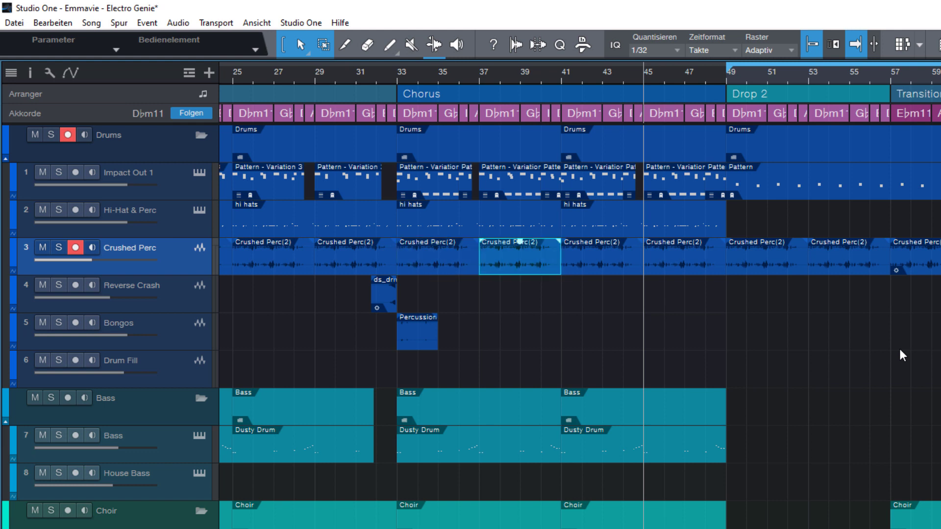
Move the selection up to the Impact Out 1 pattern at bar 37 and back down to the Crushed Perc event.
key(Up)
key(Up)
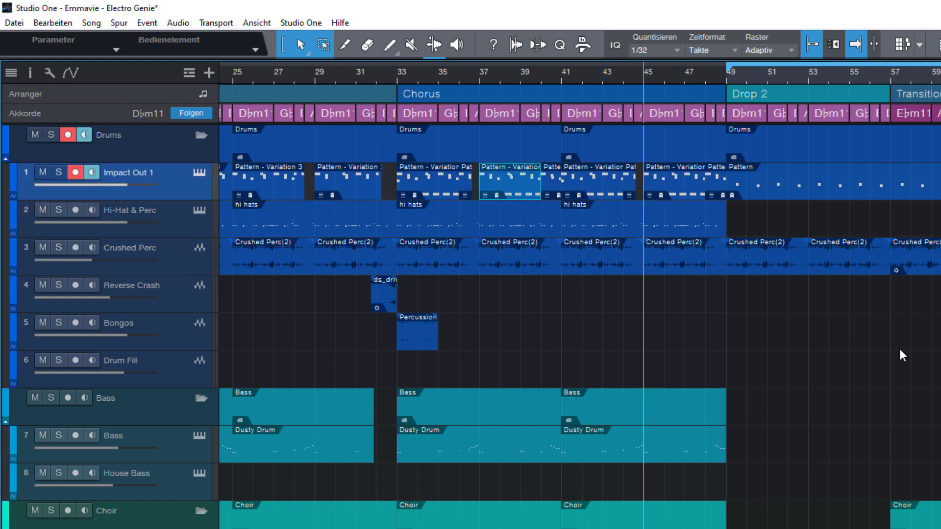
key(Up)
key(Down)
key(Down)
key(Down)
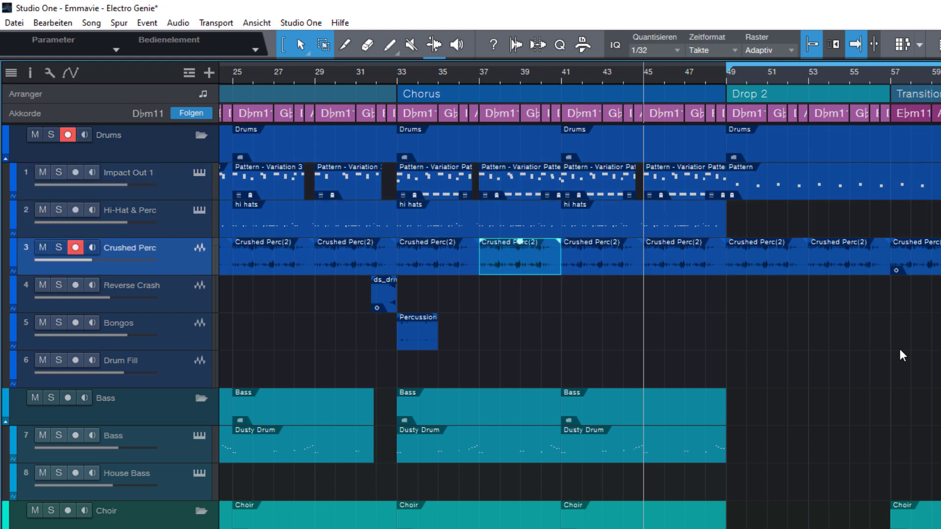
Move the selection up through the drum tracks and settle on the hi hats event at bar 33.
key(Up)
key(Up)
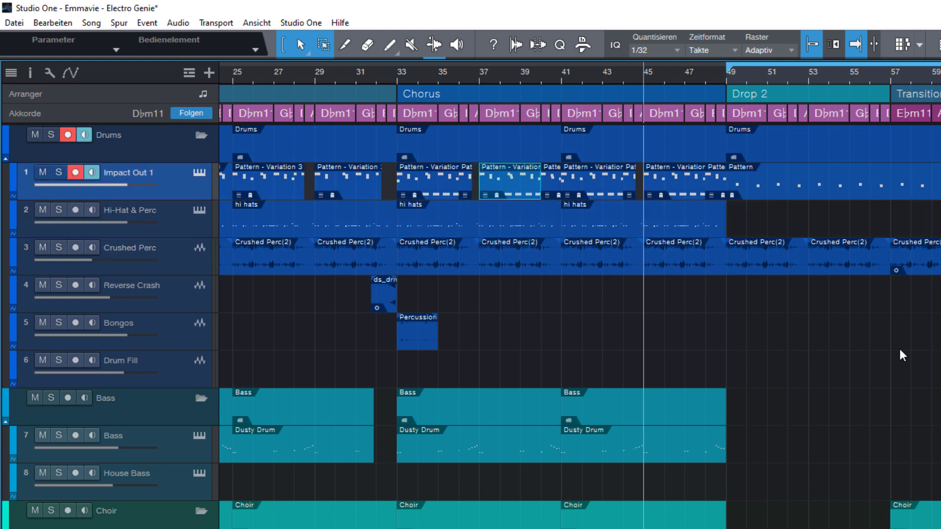
key(Down)
key(Up)
key(Up)
key(Down)
key(Down)
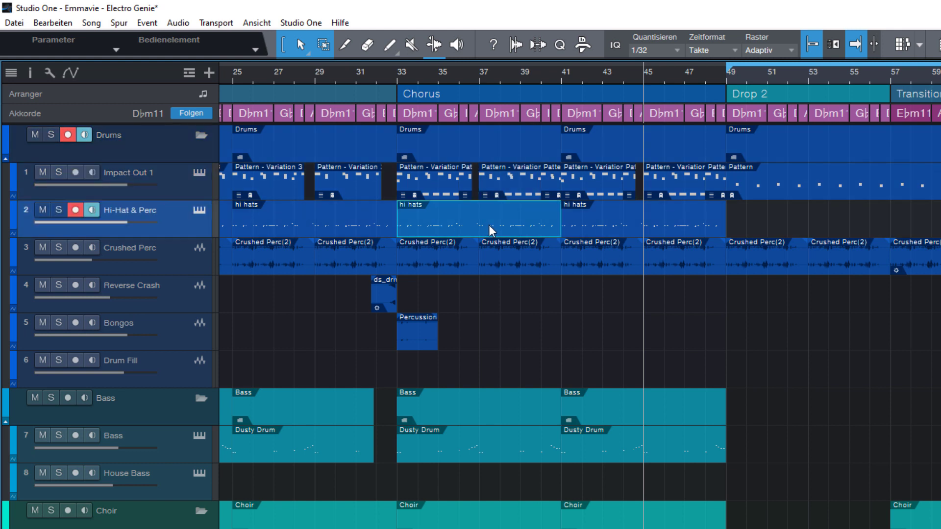
Place the playhead just after bar 41 and switch solo for the Hi-Hat & Perc track on and off again.
key(s)
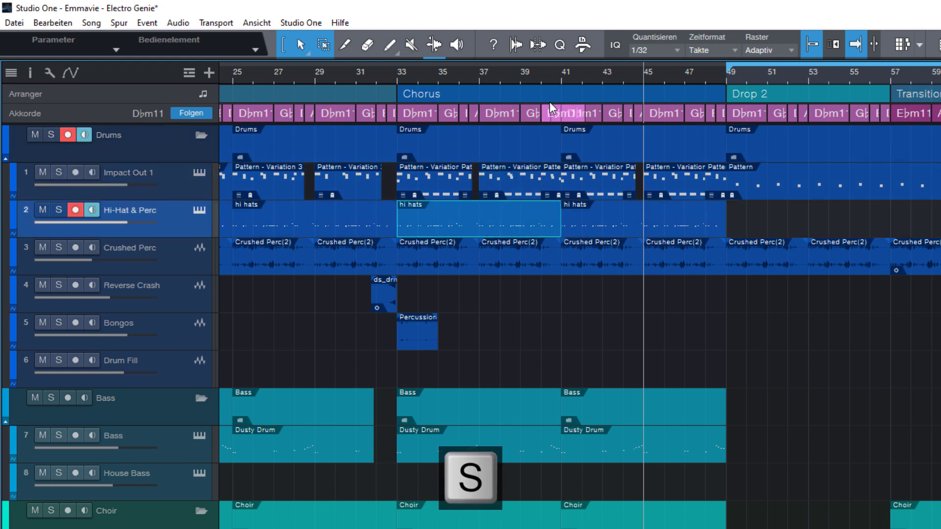
click(563, 77)
key(s)
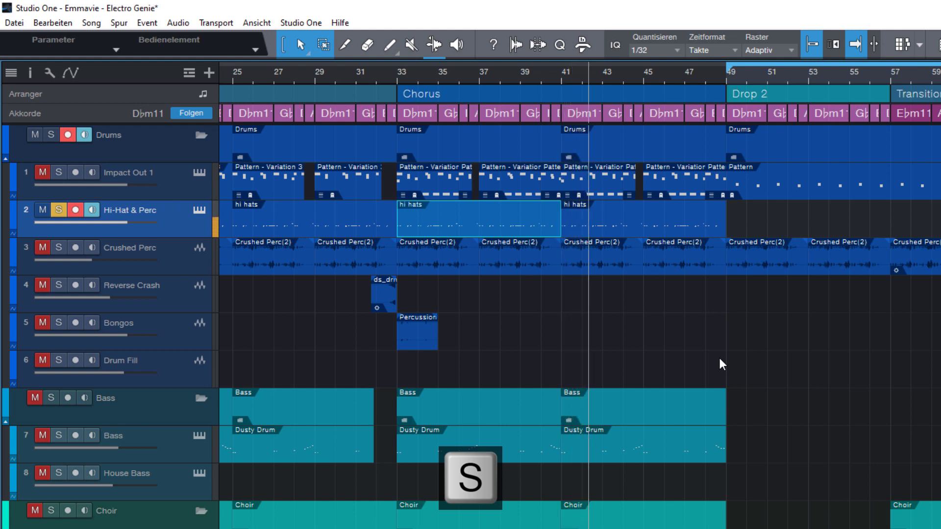
key(s)
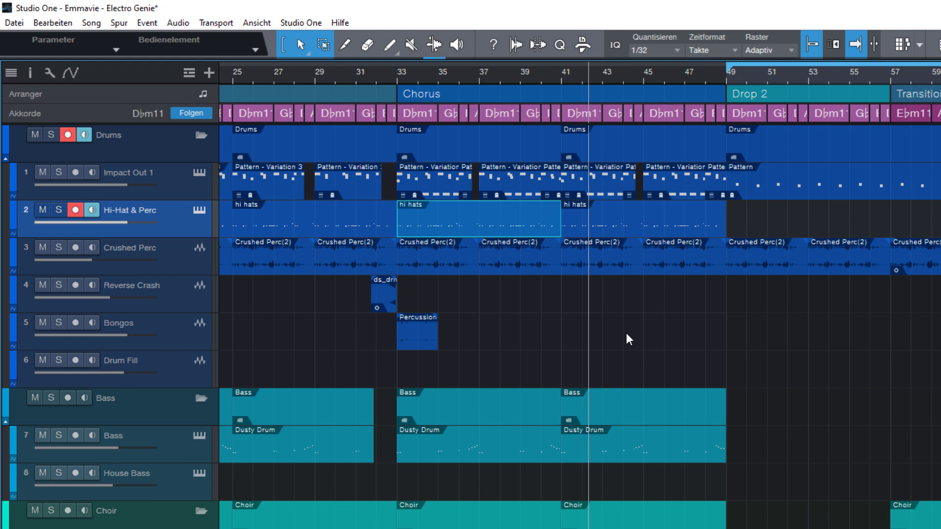
Look over the arrangement back and forth along the timeline around the Chorus, and up and down the track list.
key(ctrl+Left)
key(ctrl+Right)
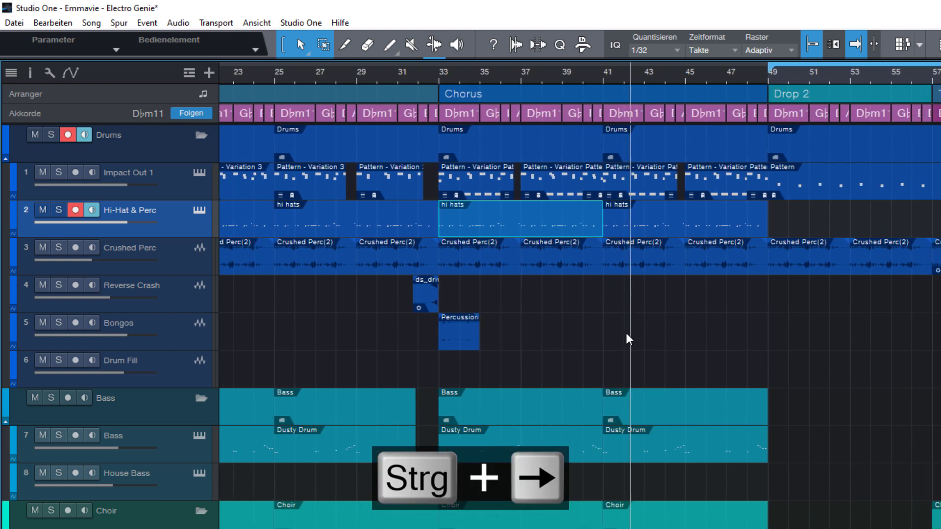
key(ctrl+Right)
key(ctrl+Left)
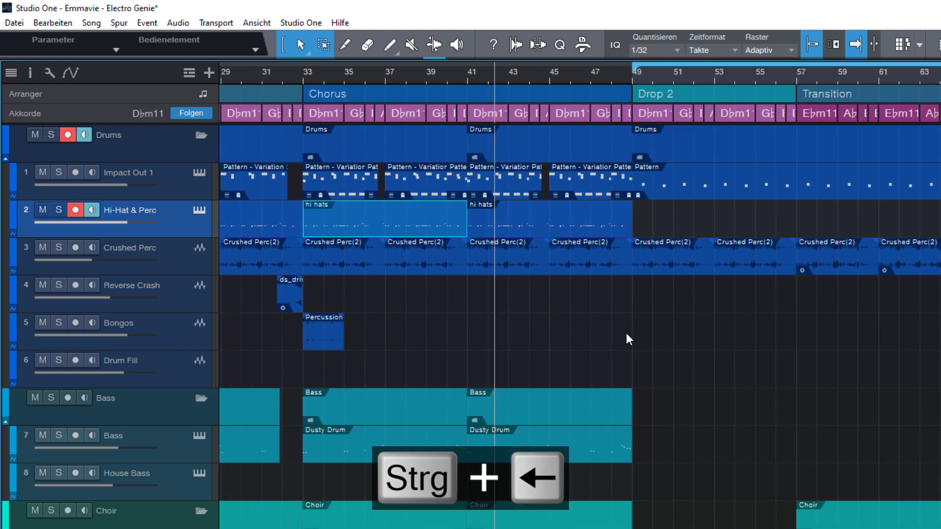
key(ctrl+Left)
key(ctrl+Left)
key(ctrl+Left)
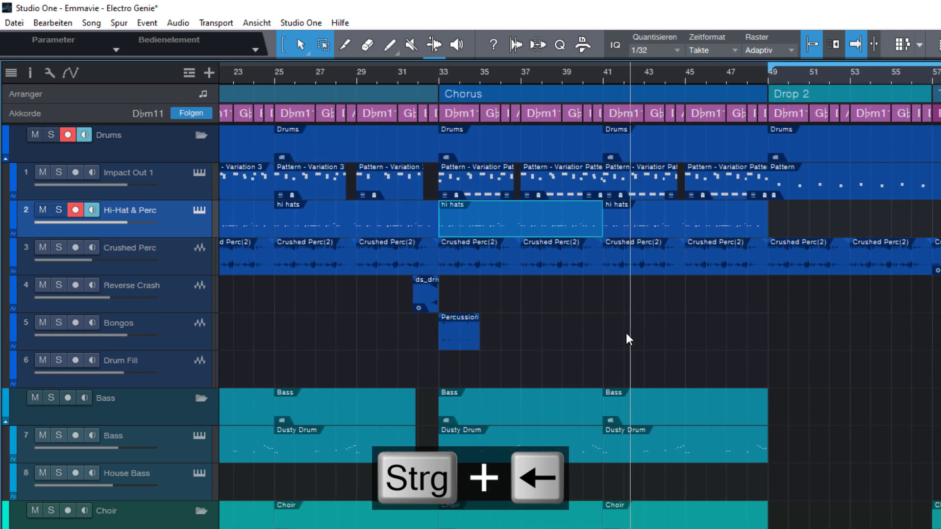
key(ctrl+Left)
key(ctrl+Left)
key(ctrl+Left)
key(ctrl+Right)
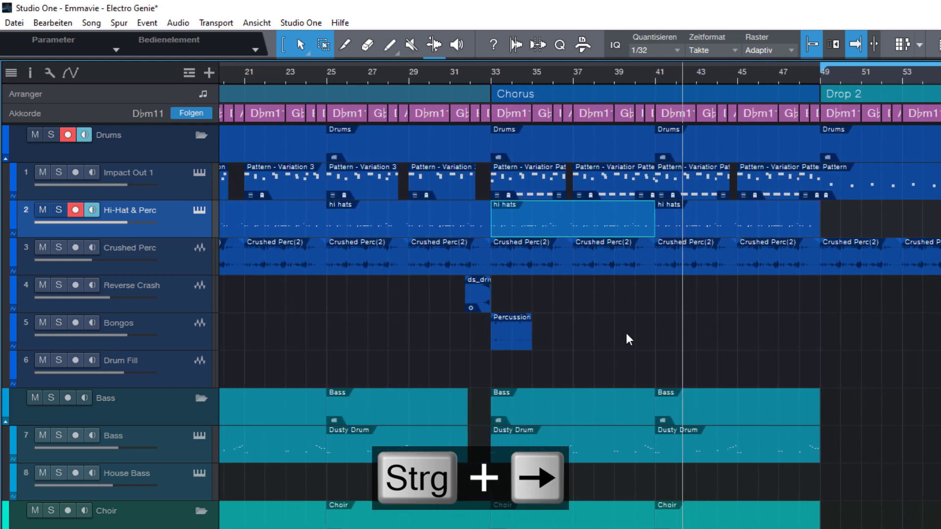
key(ctrl+Down)
key(ctrl+Down)
key(ctrl+Up)
key(ctrl+Up)
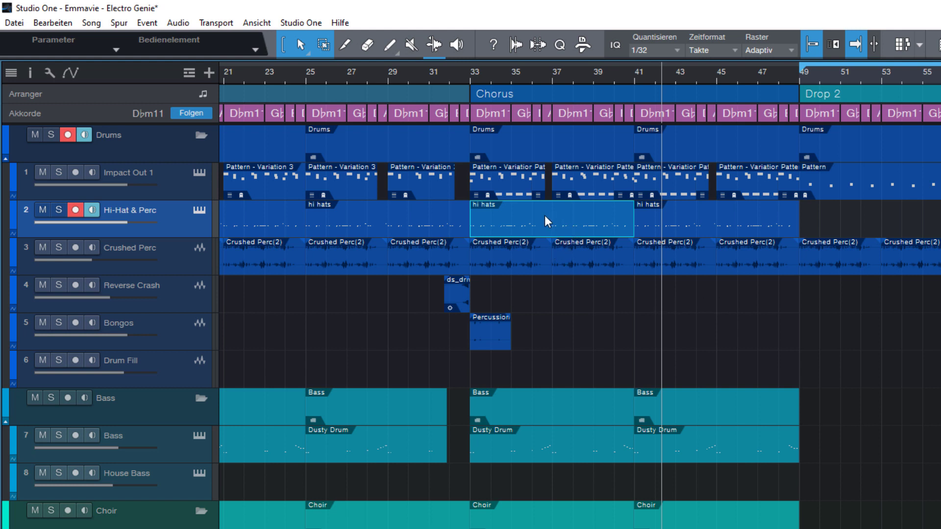
Position the playhead at the selected Impact Out 1 pattern at bar 33, and at the hi hats event at bar 41.
click(518, 189)
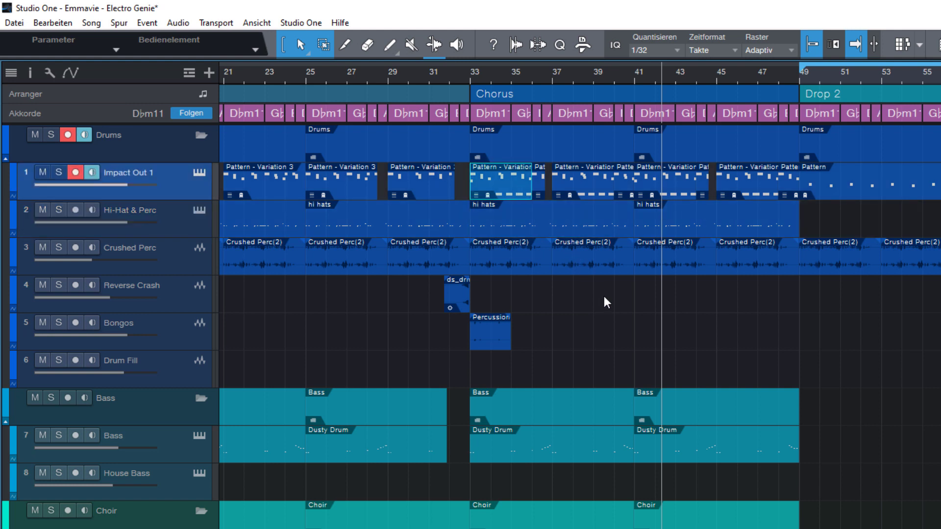
key(space)
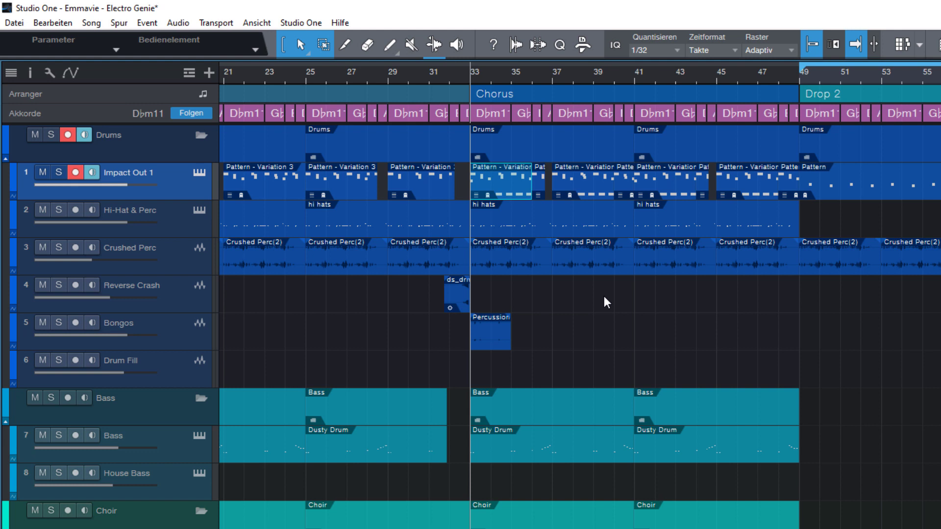
key(Right)
key(Right)
key(Right)
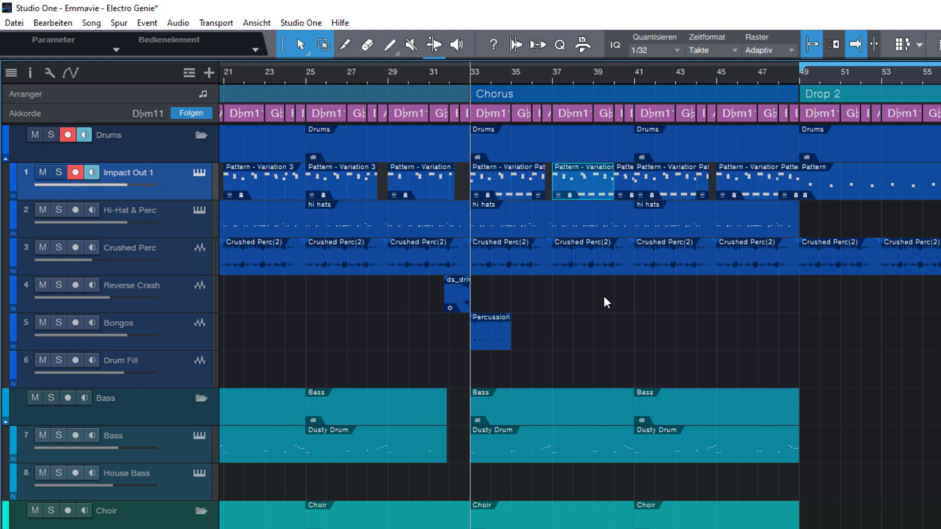
key(Down)
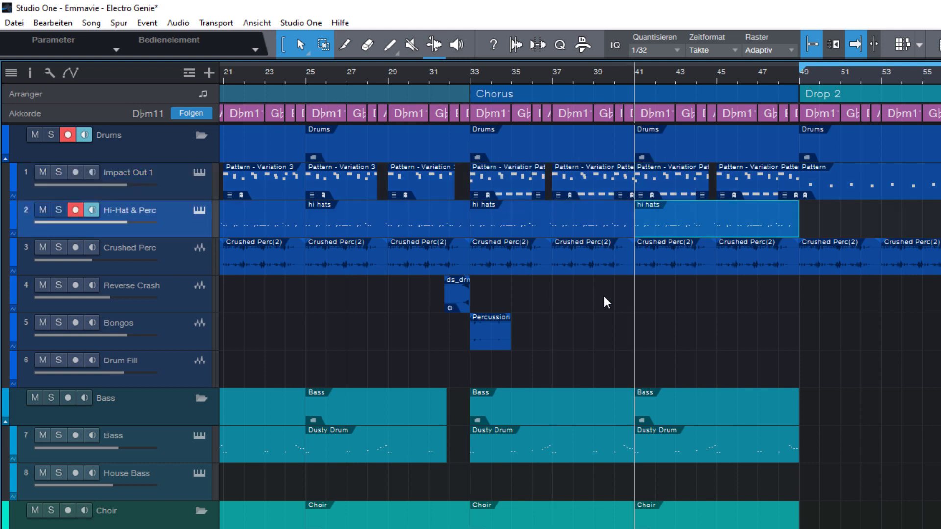
Select the Reverse Crash event just before the Chorus and position the playhead at its start.
key(Down)
key(Right)
key(Left)
key(Left)
key(Down)
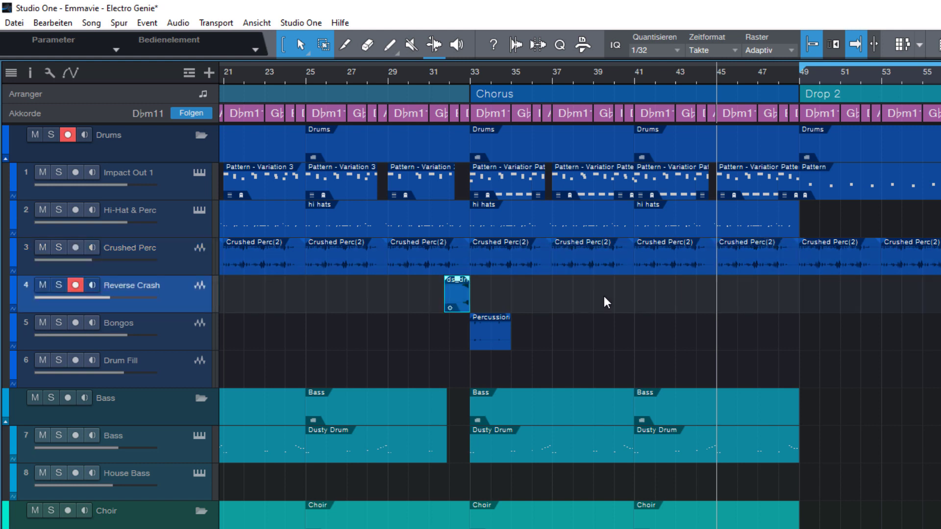
scroll(603, 296, right, 5)
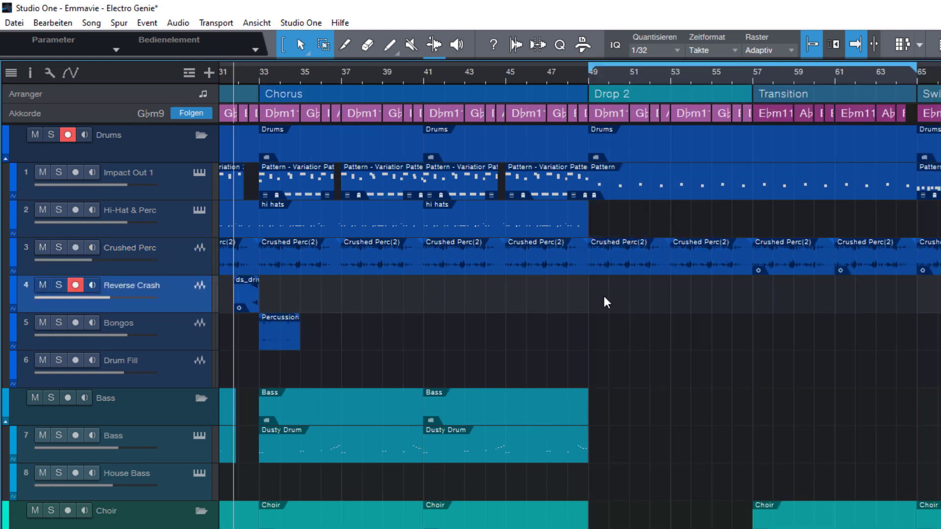
Select the Crushed Perc event at bar 29 and position the playhead at its start.
key(Up)
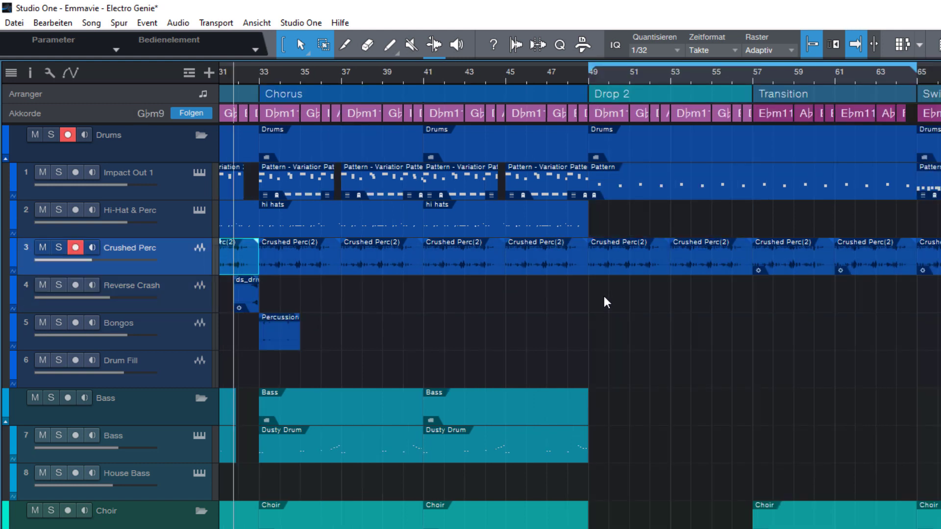
key(ctrl+Left)
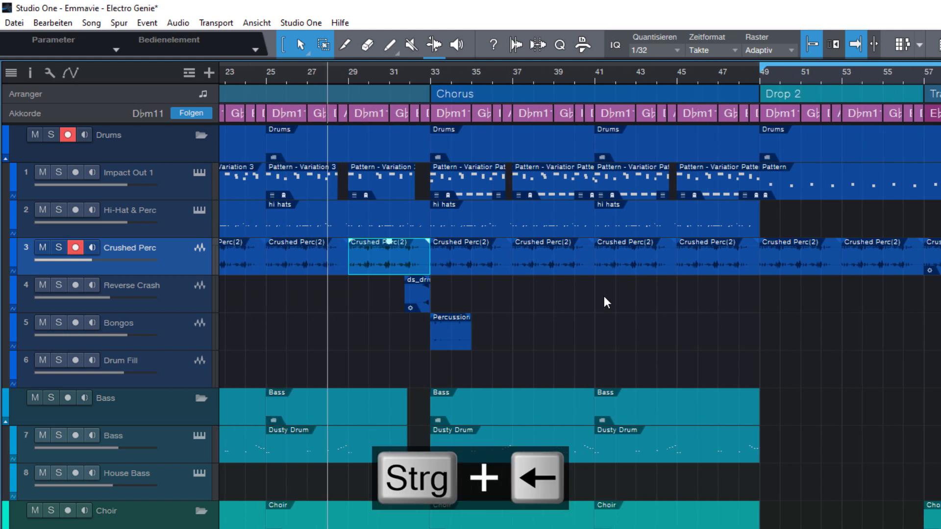
key(ctrl+Left)
key(ctrl+Right)
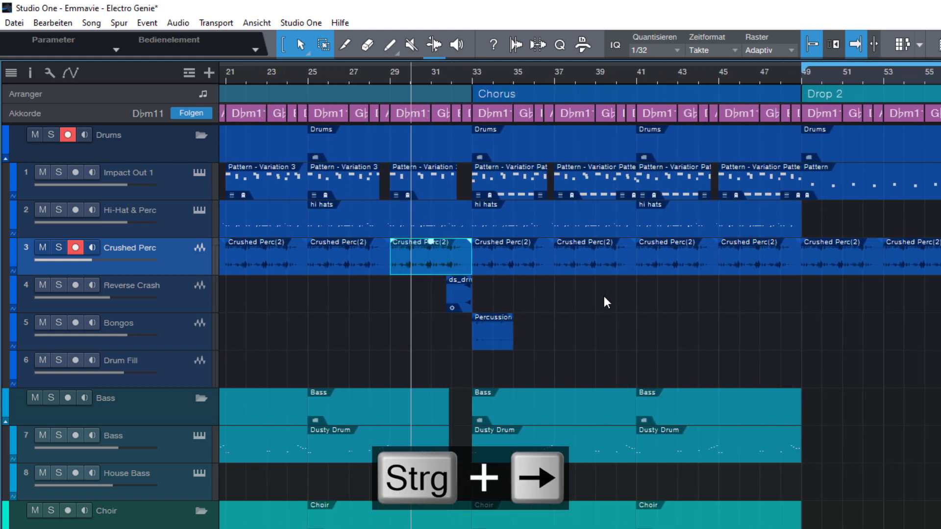
key(ctrl+Right)
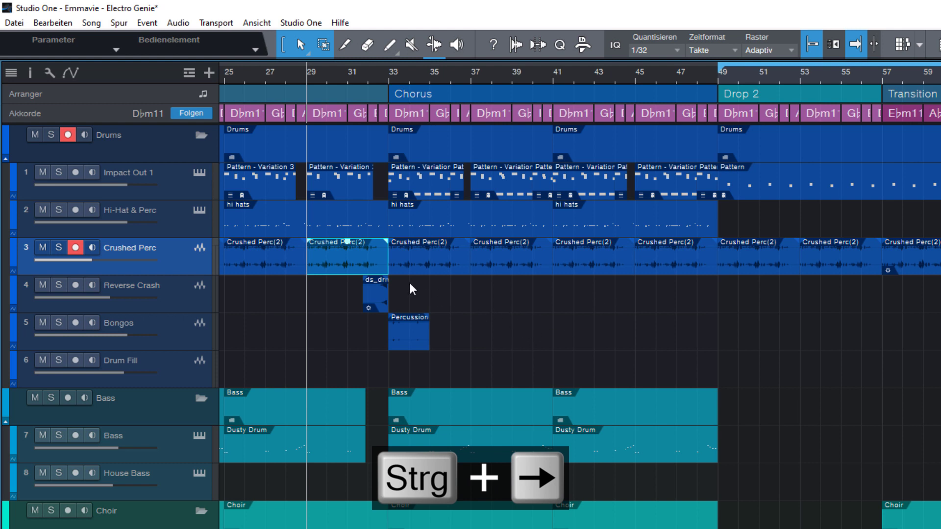
Assign the key Ö as keyboard shortcut for the Transport command "Zum Ende der Auswahl positionieren" and apply the options.
click(216, 23)
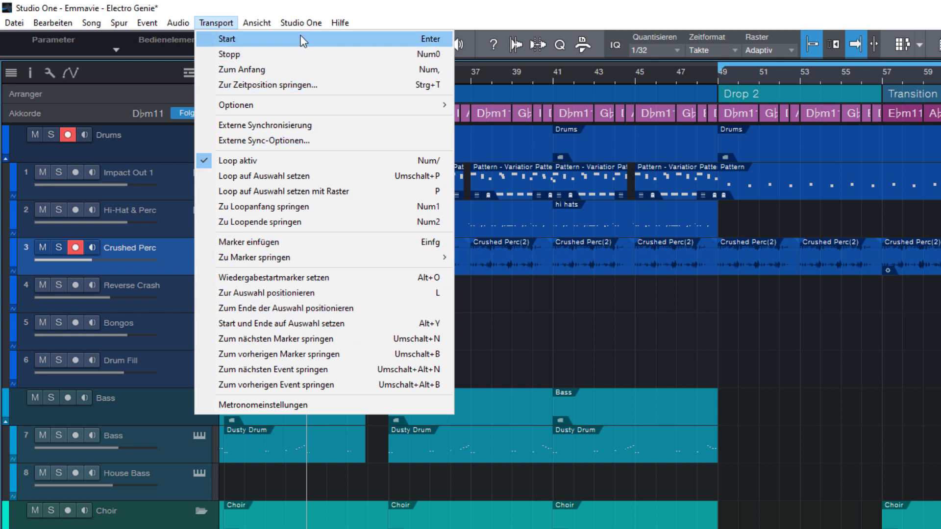
mouse_move(300, 23)
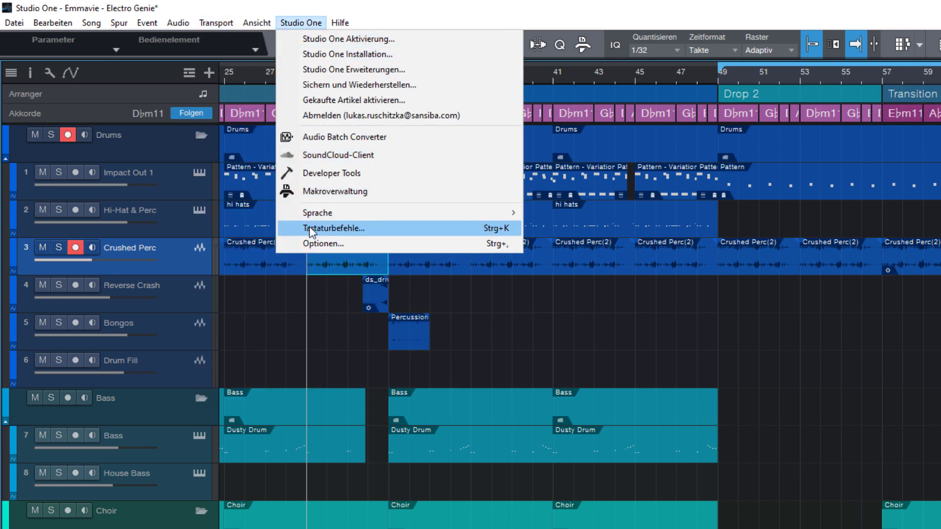
click(402, 233)
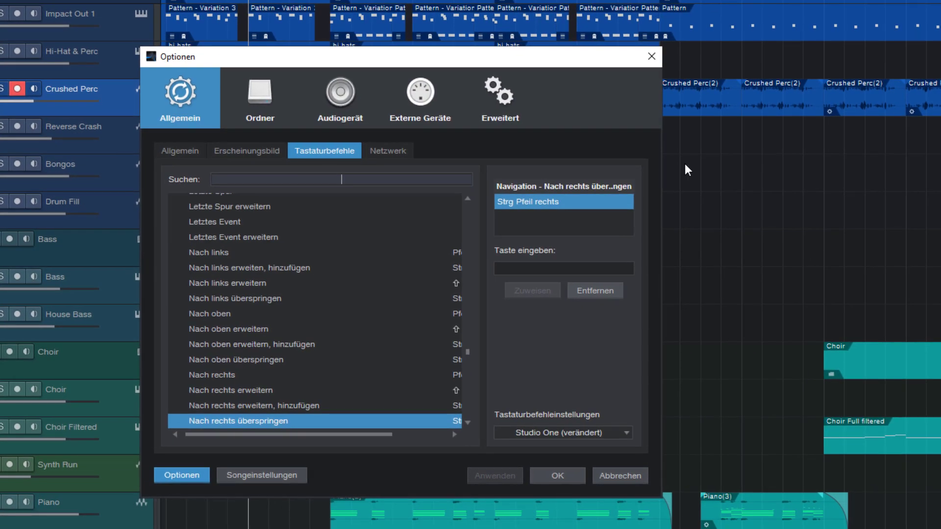
text(Ende der A)
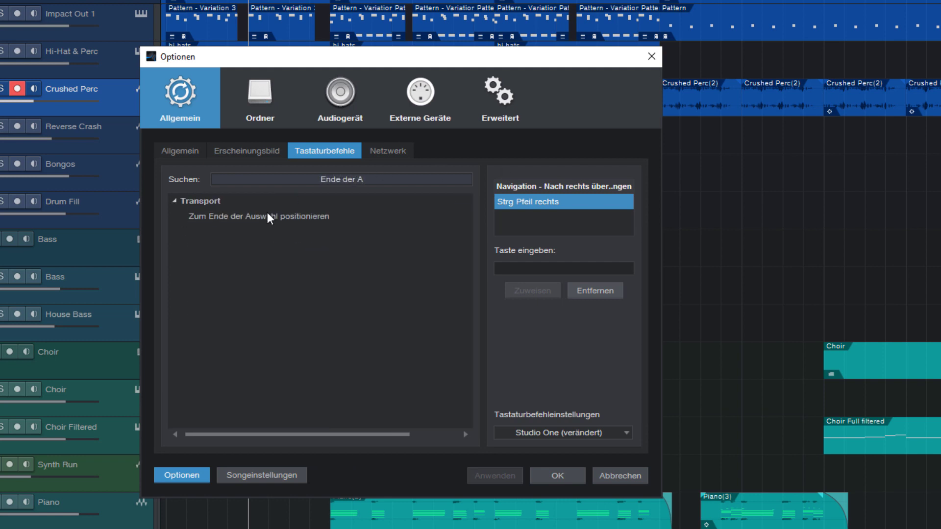
click(265, 216)
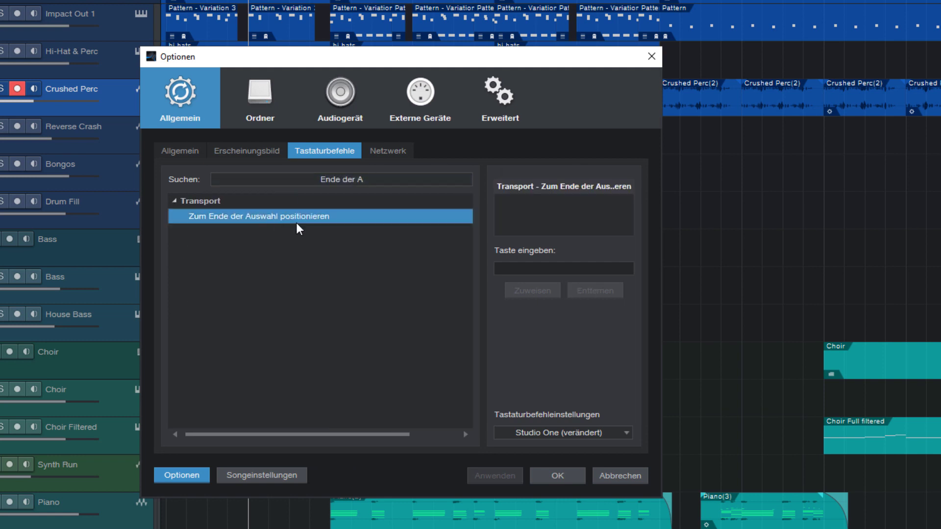
click(529, 269)
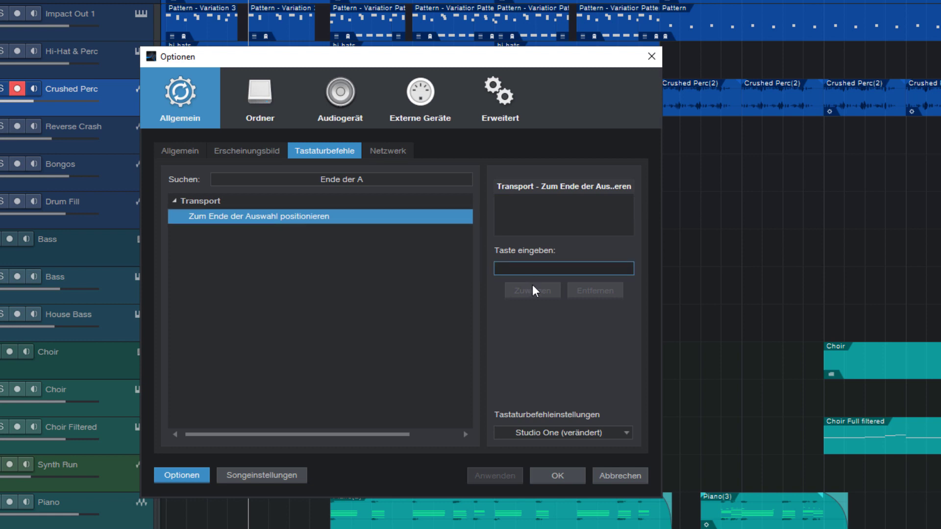
key(odiaeresis)
click(528, 292)
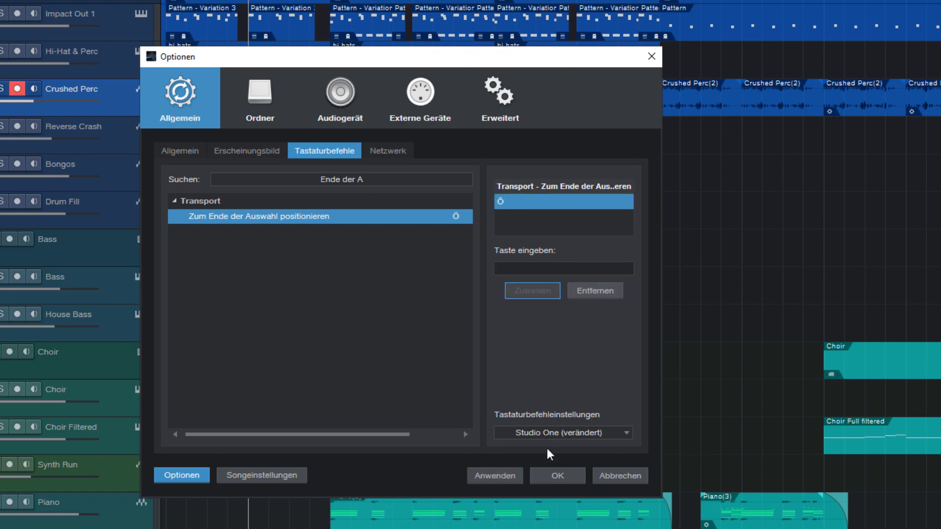
click(554, 474)
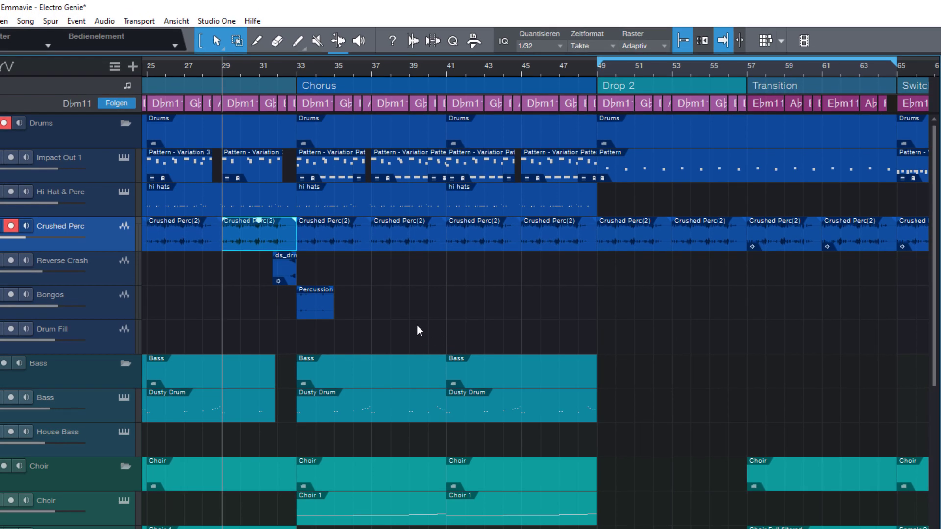
Position the playhead at the end of the Crushed Perc and Reverse Crash events, and at the start of the Bongos event.
key(odiaeresis)
click(287, 270)
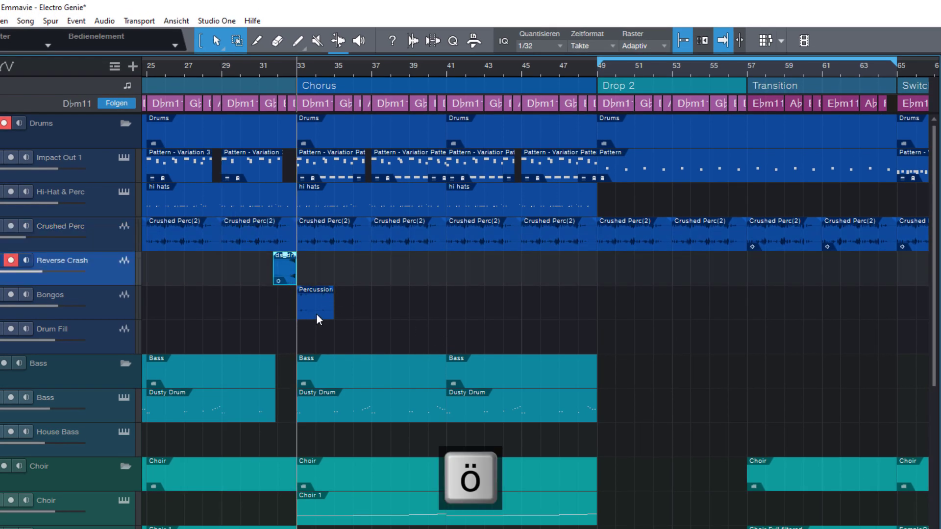
click(316, 314)
key(l)
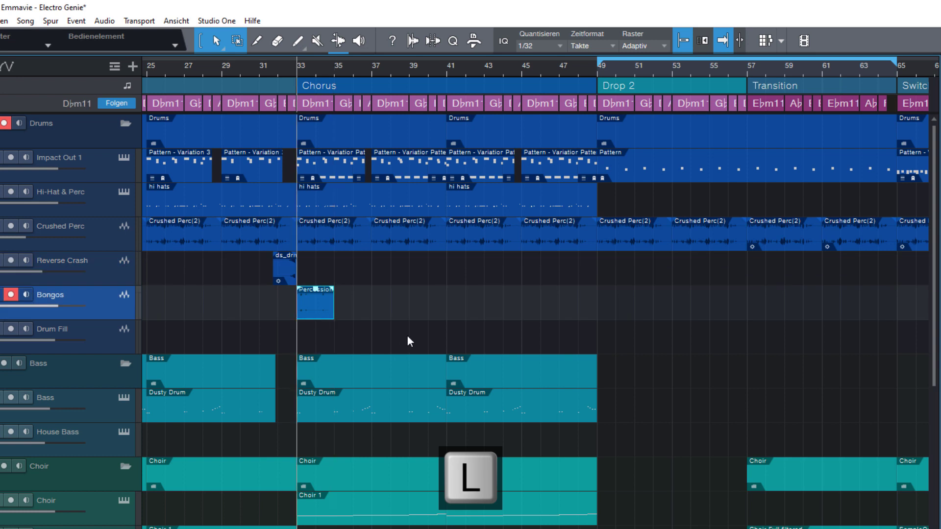
Step up to the Reverse Crash event and the Crushed Perc event at bar 33, and position the playhead at the selection's start.
key(Up)
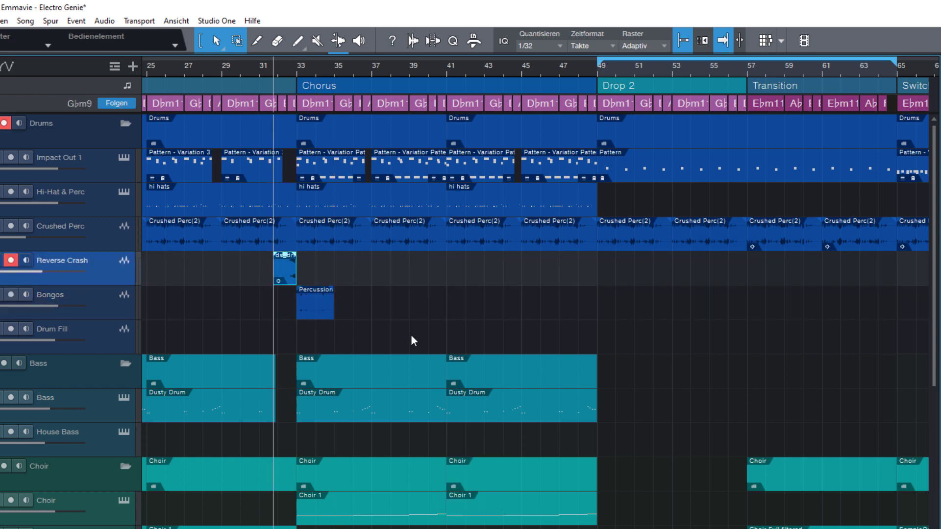
key(Up)
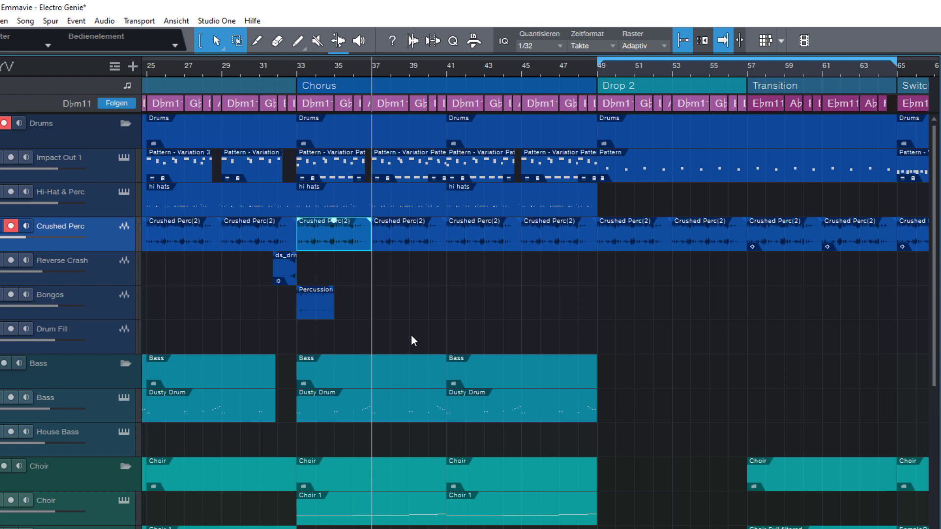
key(l)
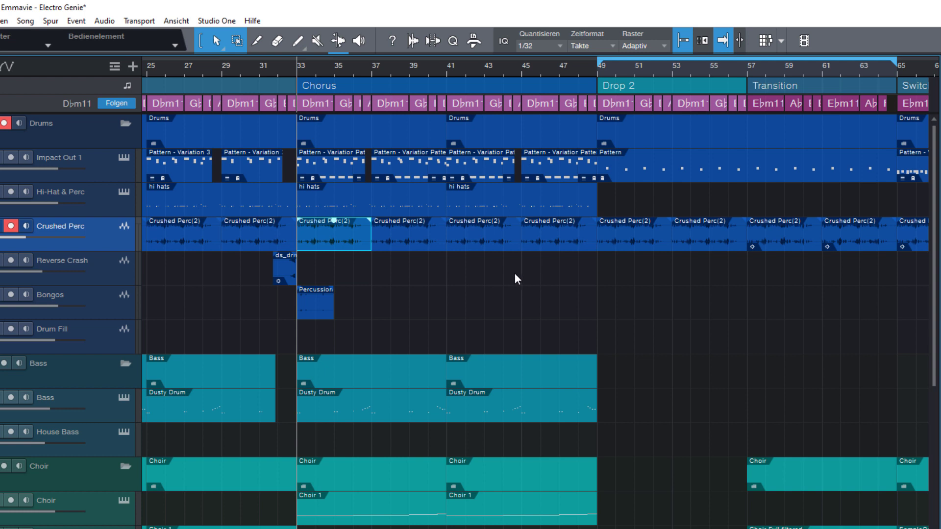
Enable the option that makes the playhead follow the edit position and select the Crushed Perc event at bar 41.
key(alt+e)
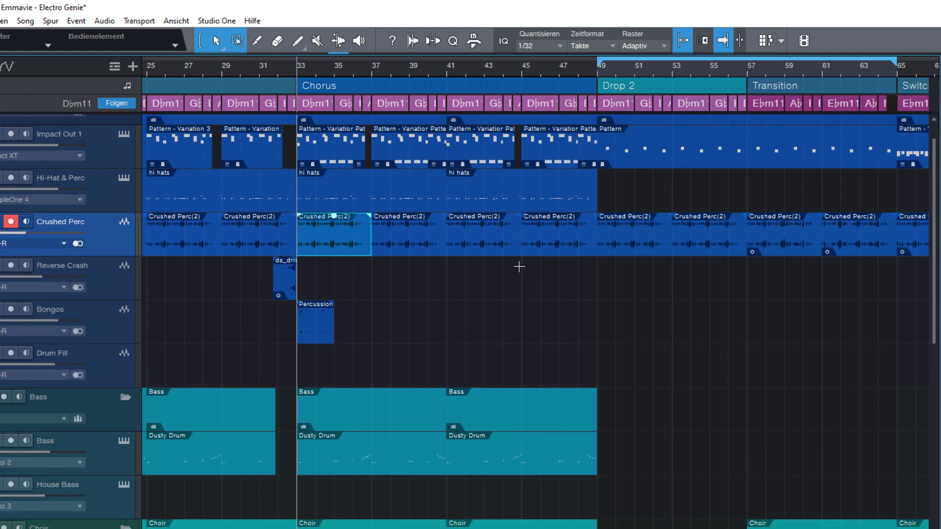
key(alt+e)
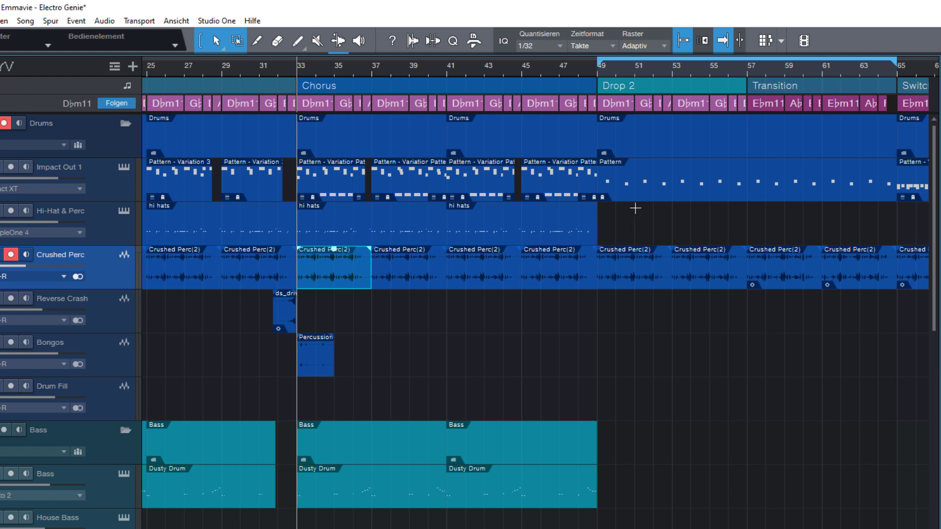
click(740, 42)
click(461, 278)
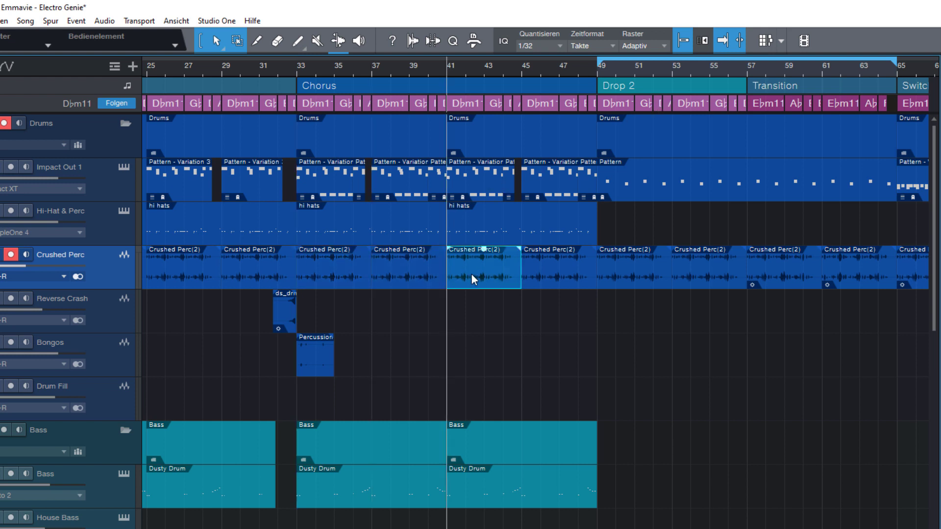
Select the Impact Out 1 patterns one after another at bars 45, 41, 37 and 33 so the playhead follows.
click(543, 189)
click(487, 187)
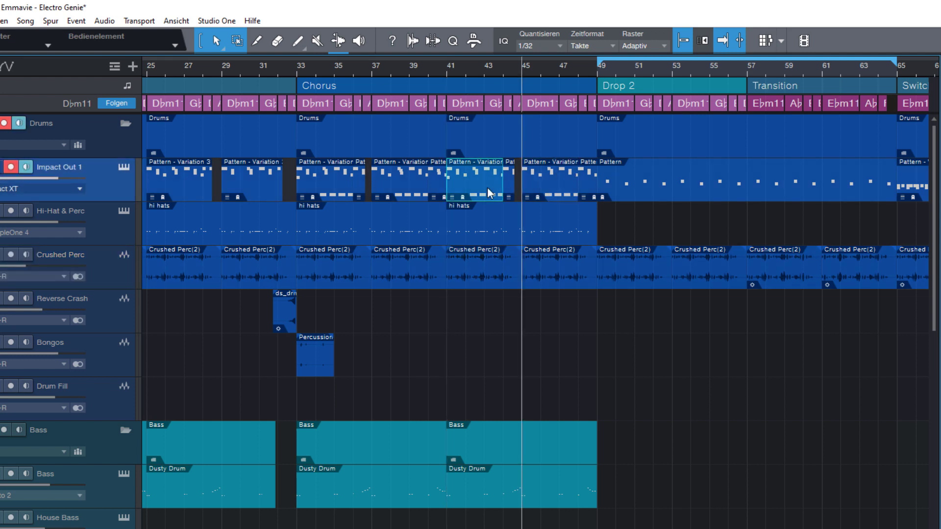
click(411, 189)
click(337, 189)
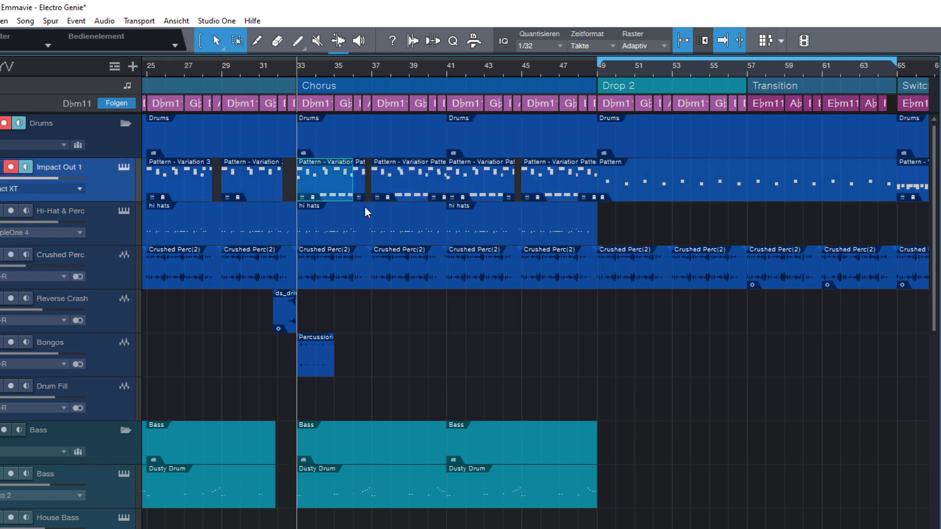
Step forward event by event through the Impact Out 1 patterns from bar 33 towards bar 49.
key(Right)
key(Right)
key(Right)
key(Right)
key(Right)
key(Right)
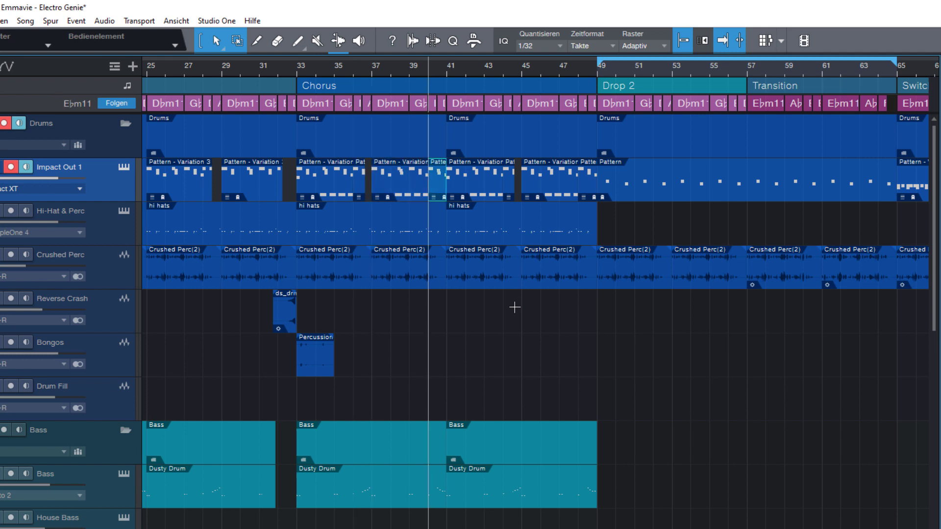
key(Right)
key(Right)
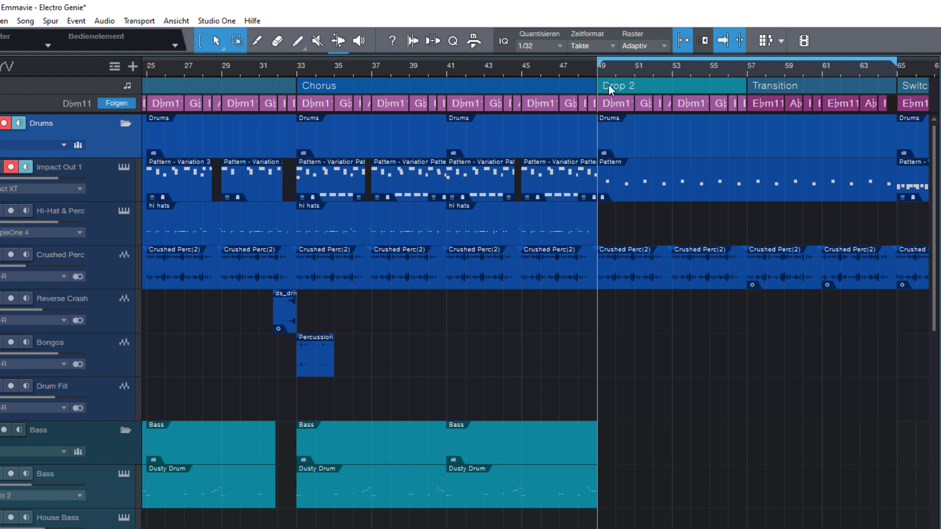
Select the Transition section in the arranger track and step back section by section to the Chorus.
click(778, 86)
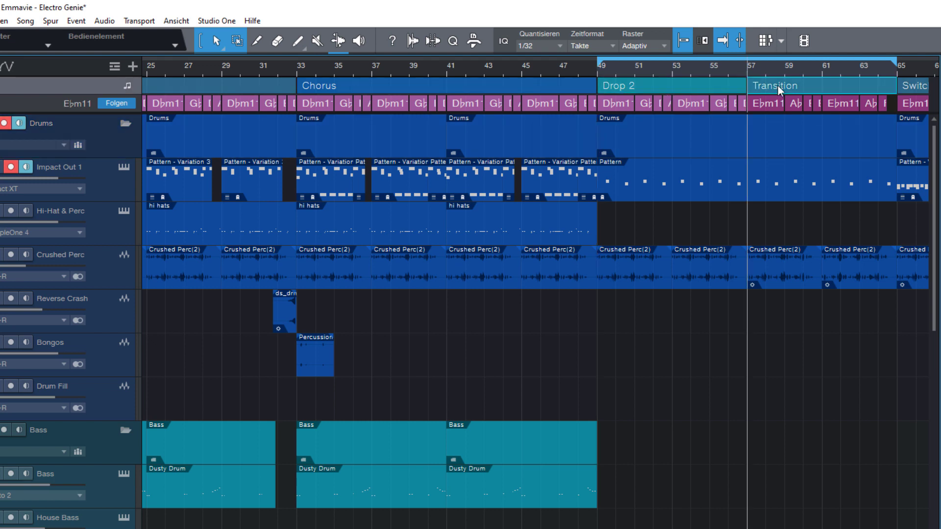
key(Left)
key(Left)
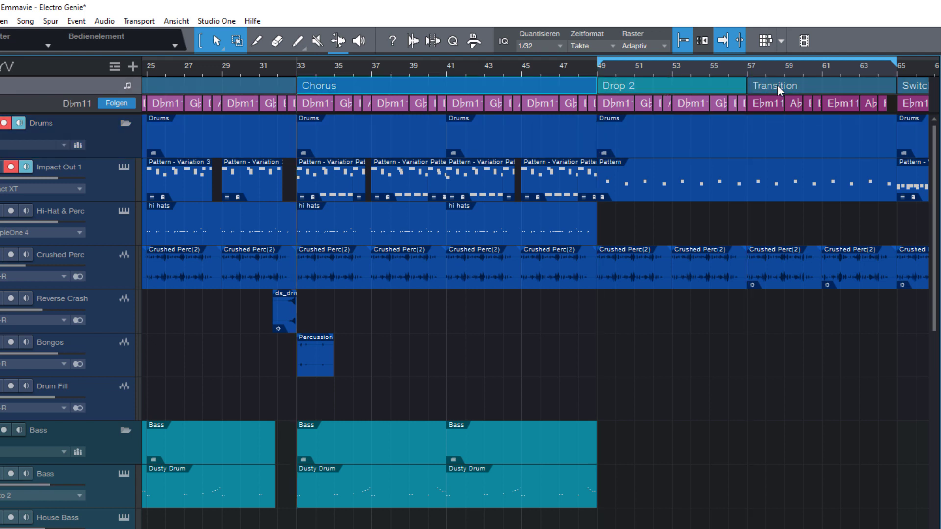
Step forward through the arranger sections to Juke A, return to the Chorus, and play the song from there.
key(w)
key(w)
key(Right)
key(Right)
key(Right)
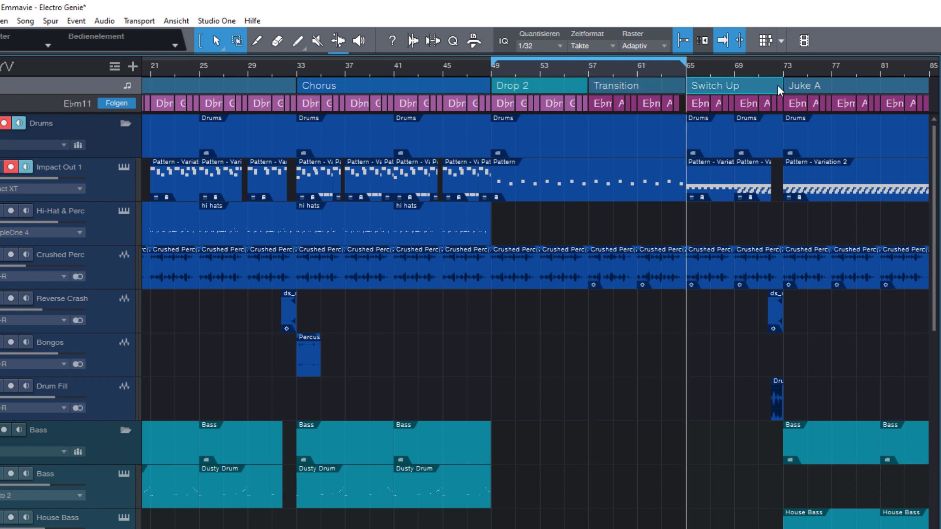
key(Right)
key(Left)
key(Left)
key(Left)
key(Left)
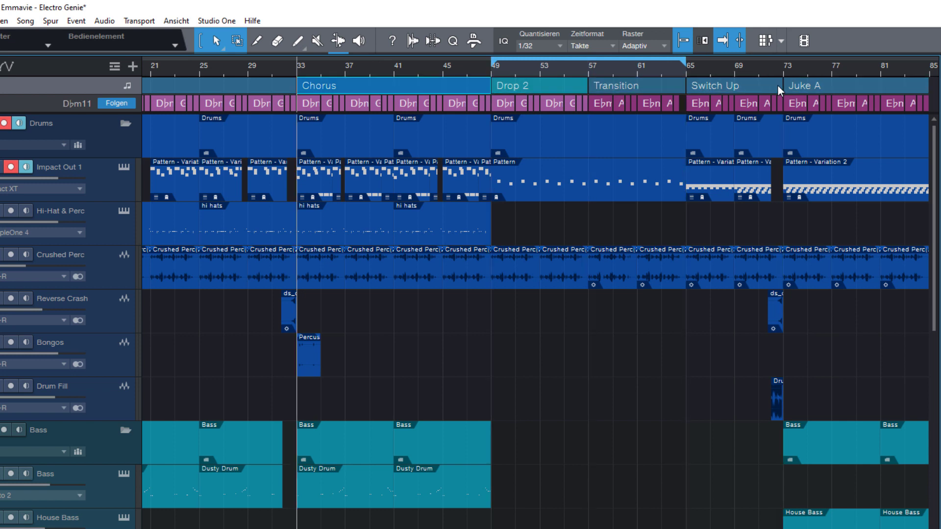
key(space)
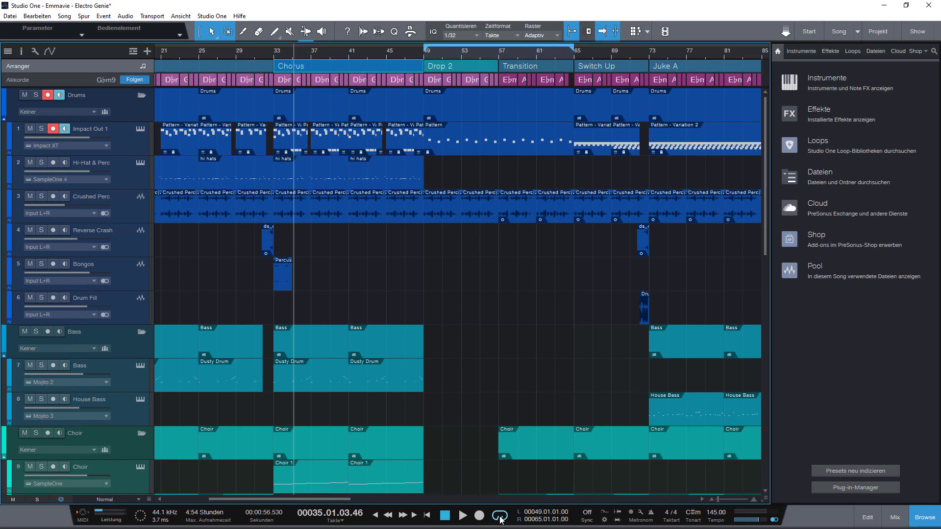
Switch the loop off and on again twice.
click(499, 516)
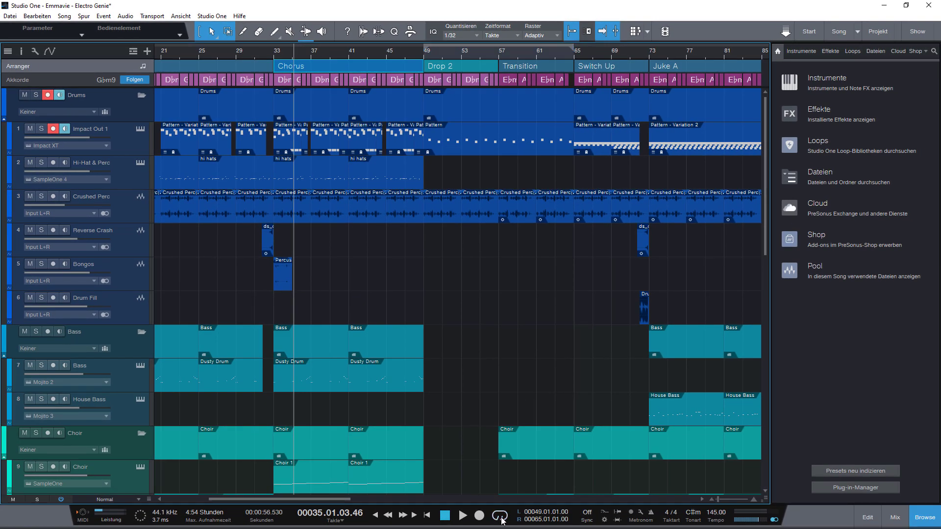
click(499, 516)
click(500, 516)
click(499, 516)
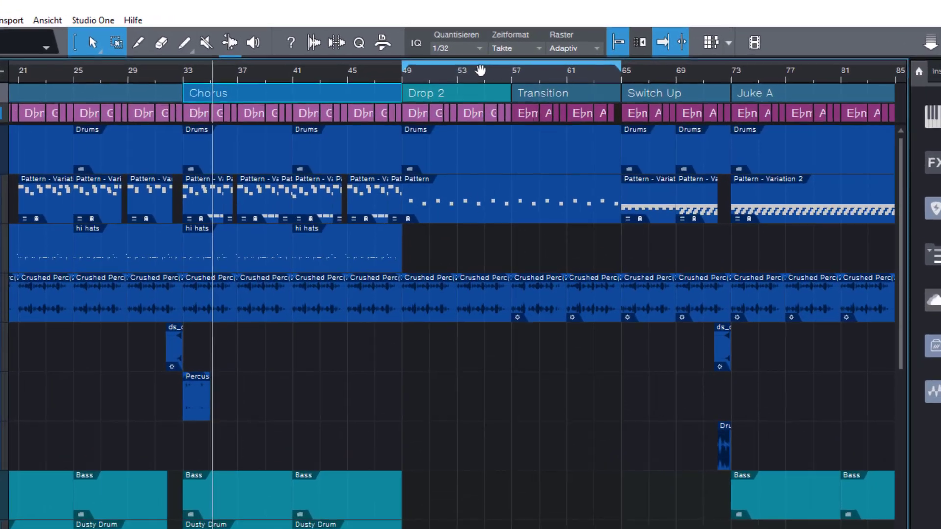
Move the loop range earlier, trim it to about bars 46 to 56, and redraw it from bar 37 to 45.
drag(485, 52, 381, 53)
drag(335, 76, 413, 77)
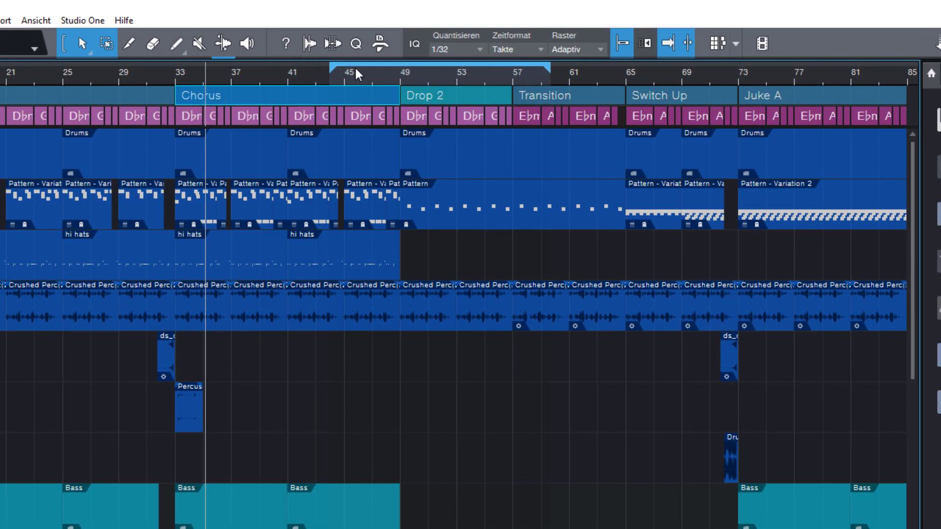
drag(328, 68, 358, 69)
drag(548, 69, 498, 73)
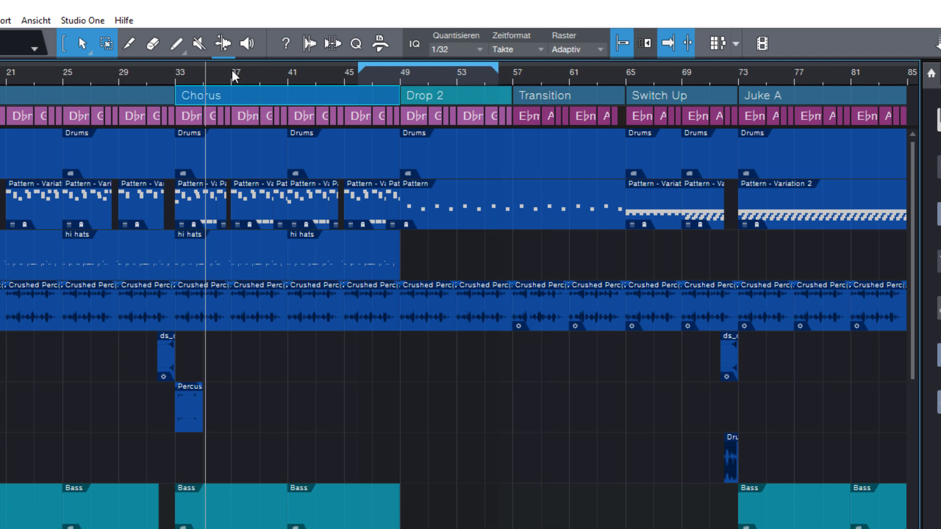
drag(237, 61, 342, 60)
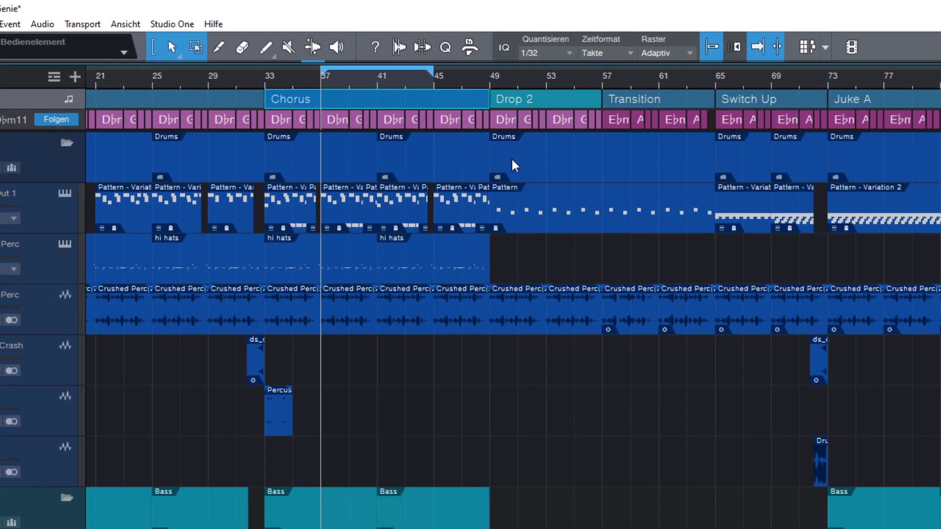
Set the loop to the selected Chorus section, and to the Impact Out 1 pattern selected at bar 41.
key(shift+p)
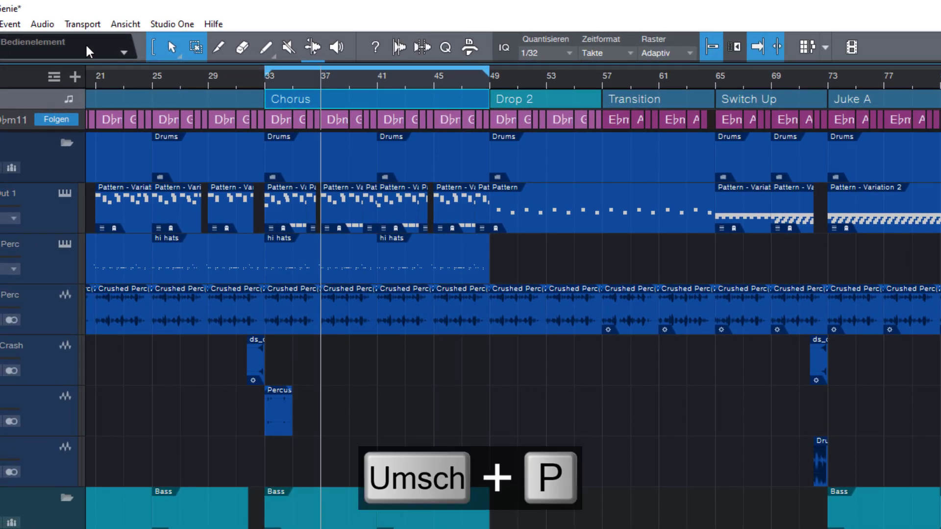
click(82, 24)
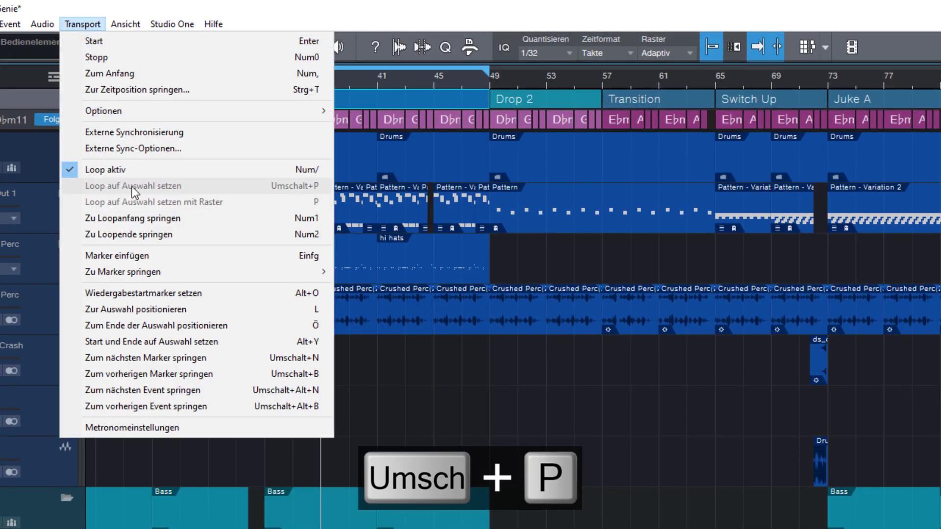
click(447, 4)
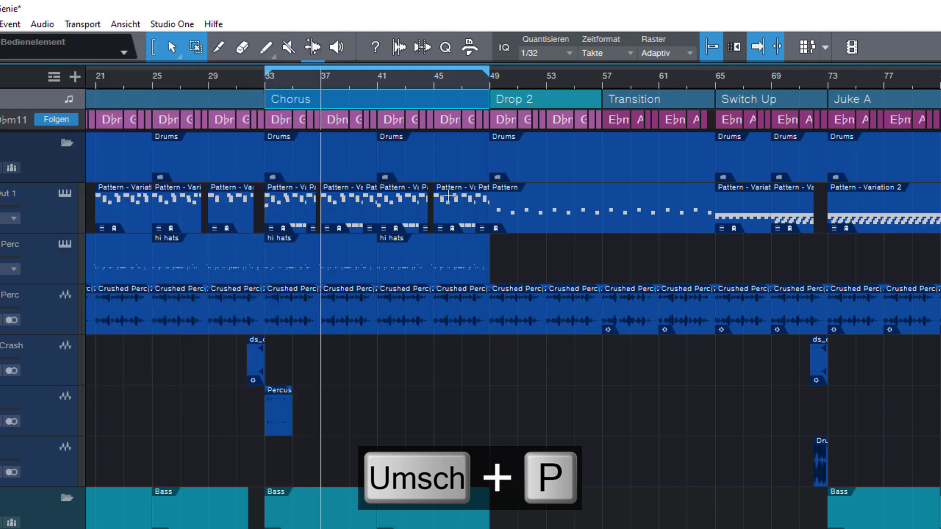
click(407, 210)
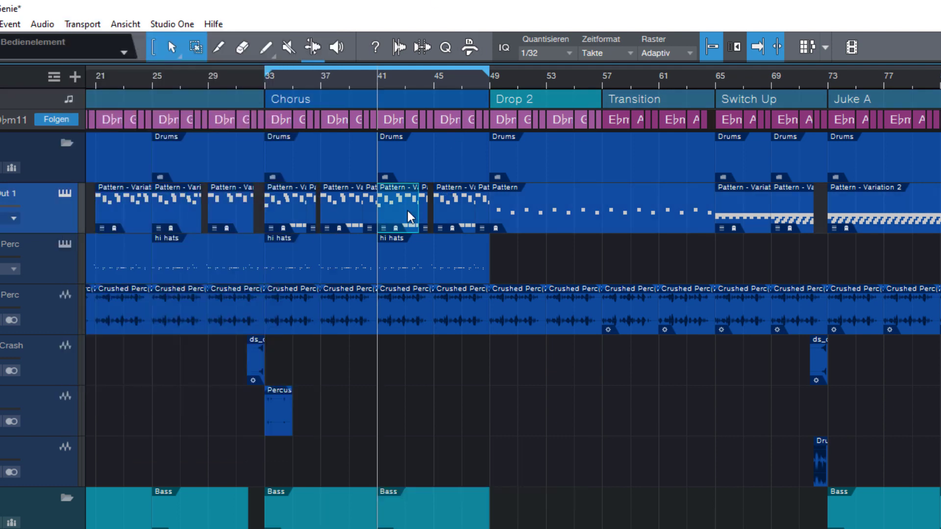
key(shift+p)
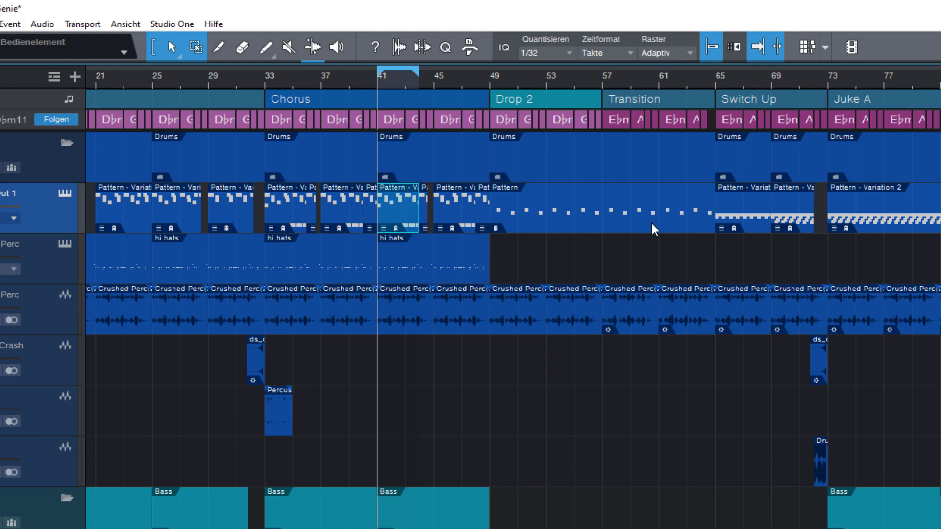
Set the loop to the Impact Out 1 pattern at bar 65 and play it, soloing the track temporarily.
click(741, 216)
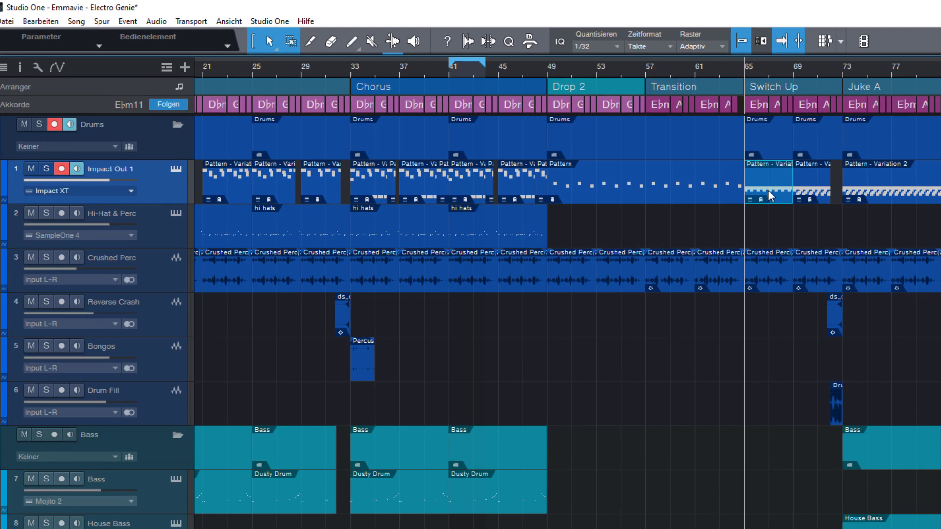
key(shift+p)
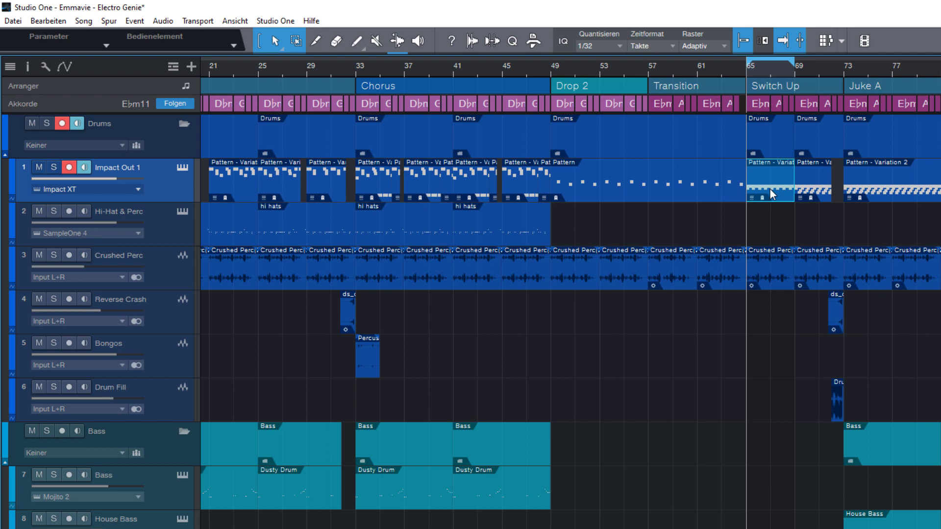
key(space)
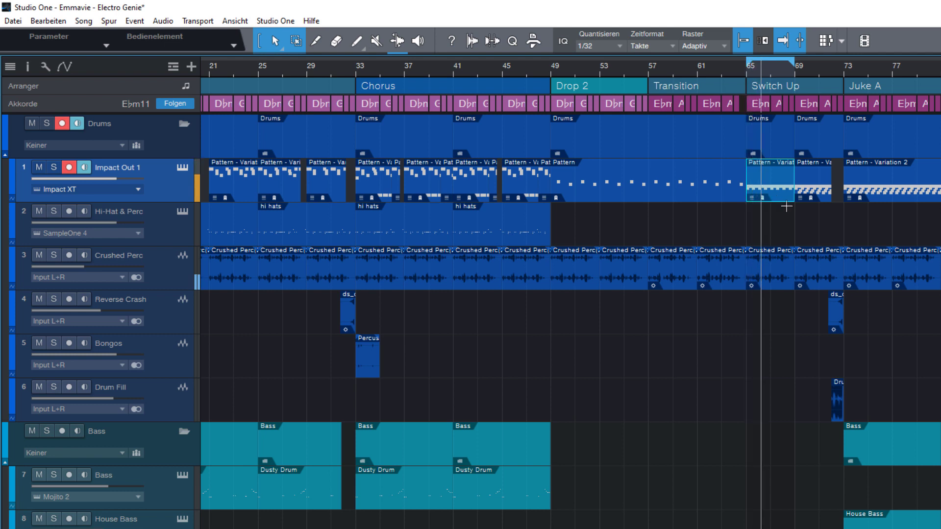
key(s)
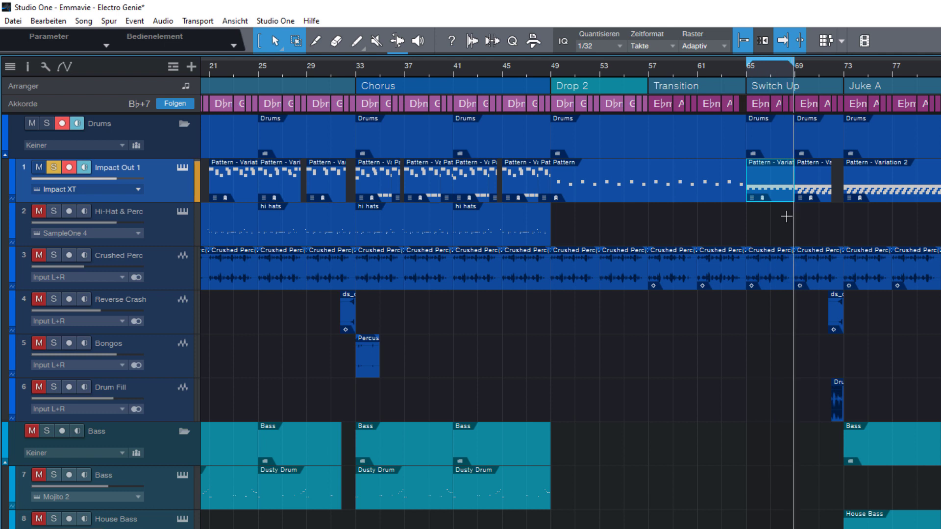
key(s)
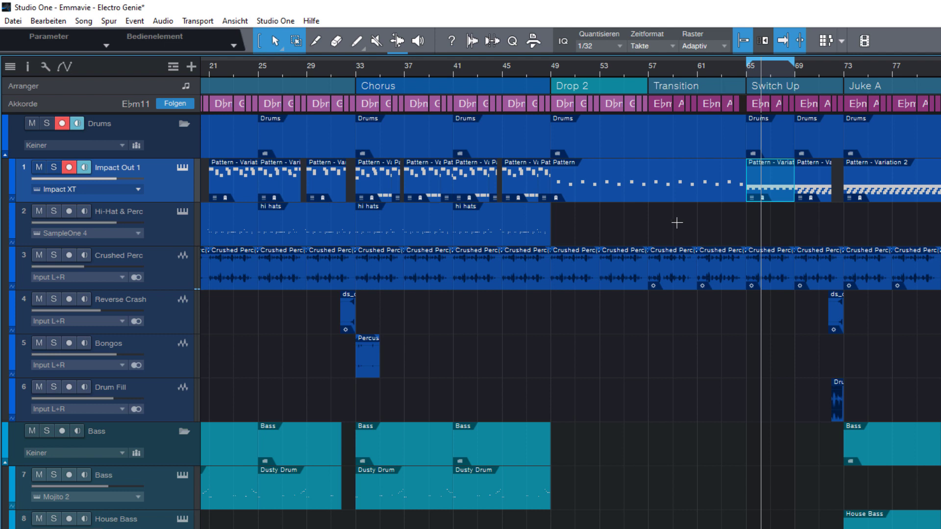
Make the loop range follow the selection by enabling Loopbereich folgt Auswahl, and check the option's state.
right_click(511, 71)
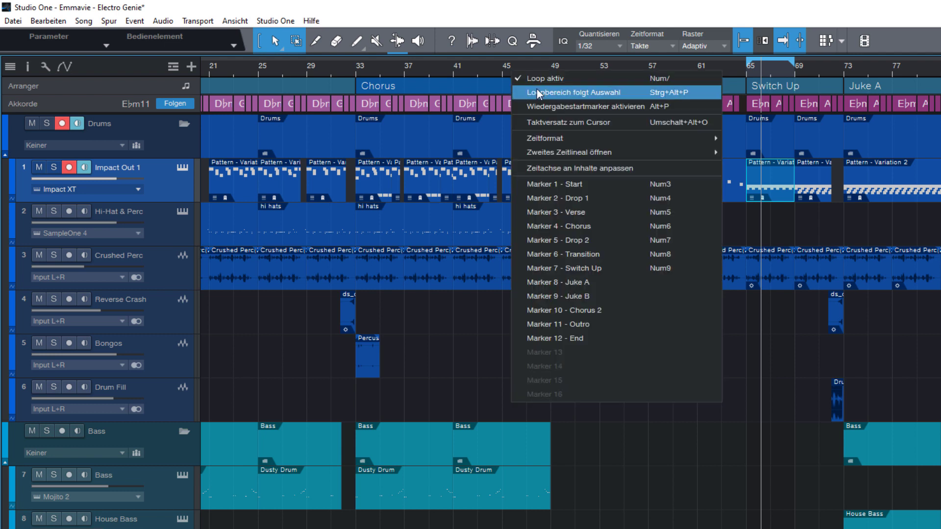
click(581, 93)
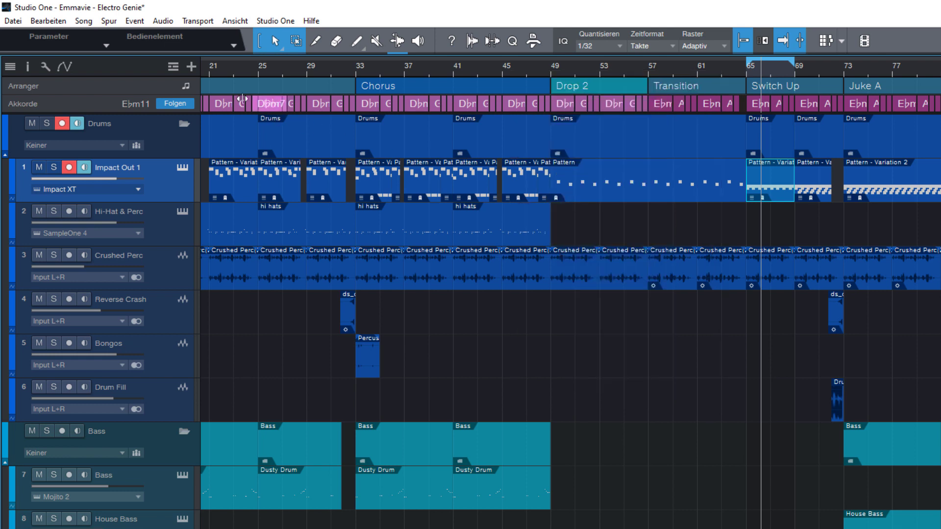
click(198, 20)
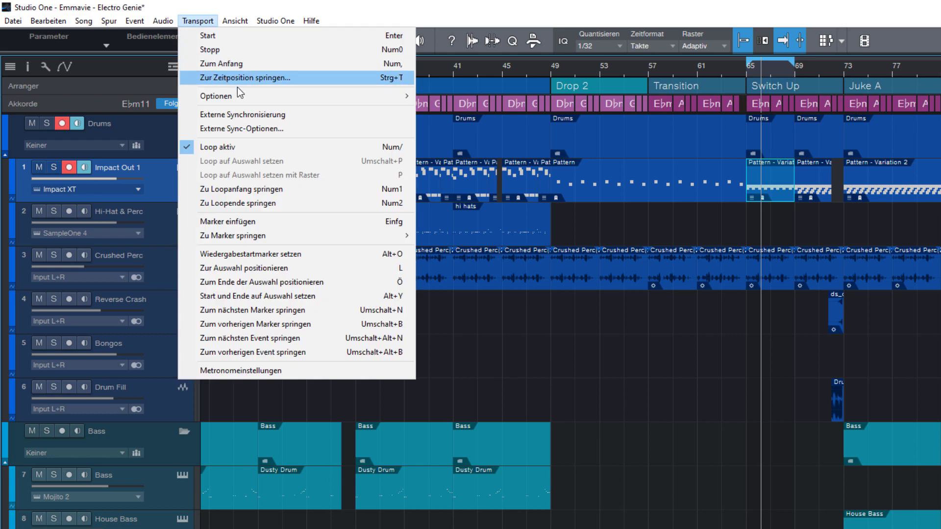
mouse_move(214, 98)
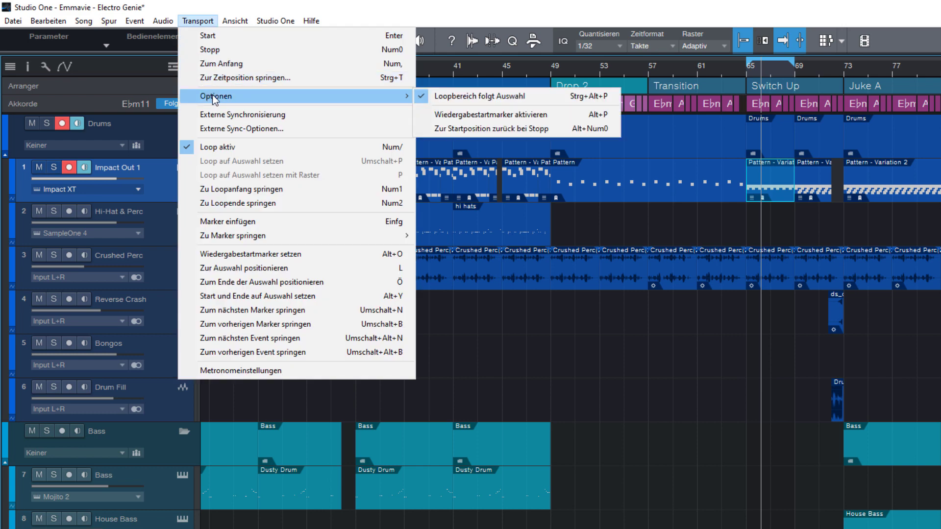
click(439, 99)
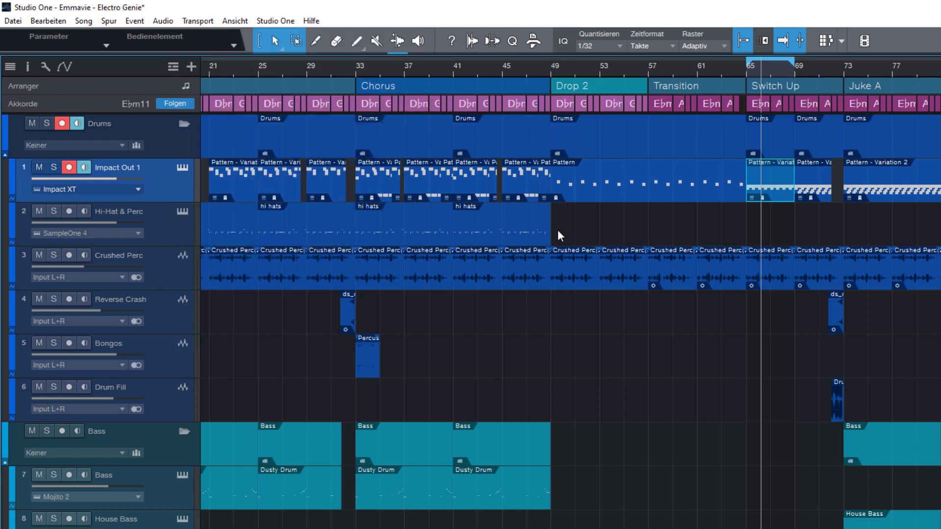
right_click(549, 72)
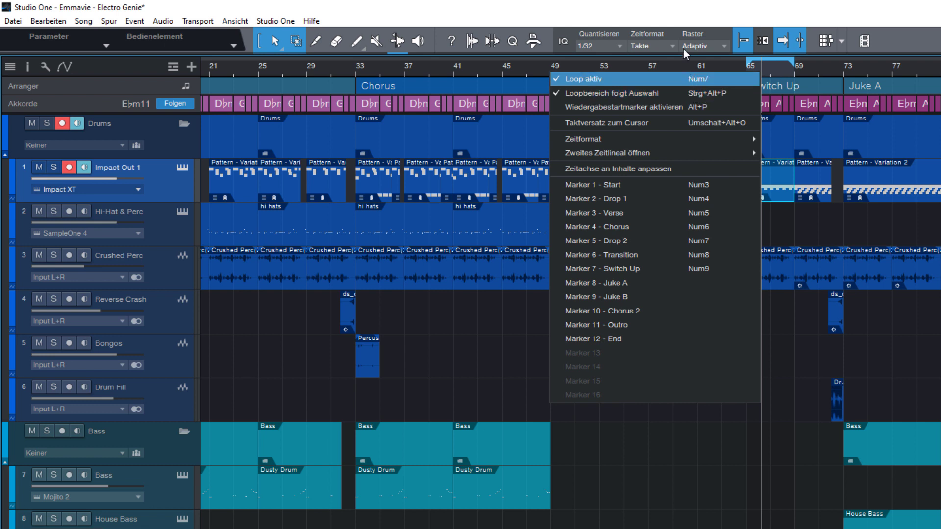
click(672, 16)
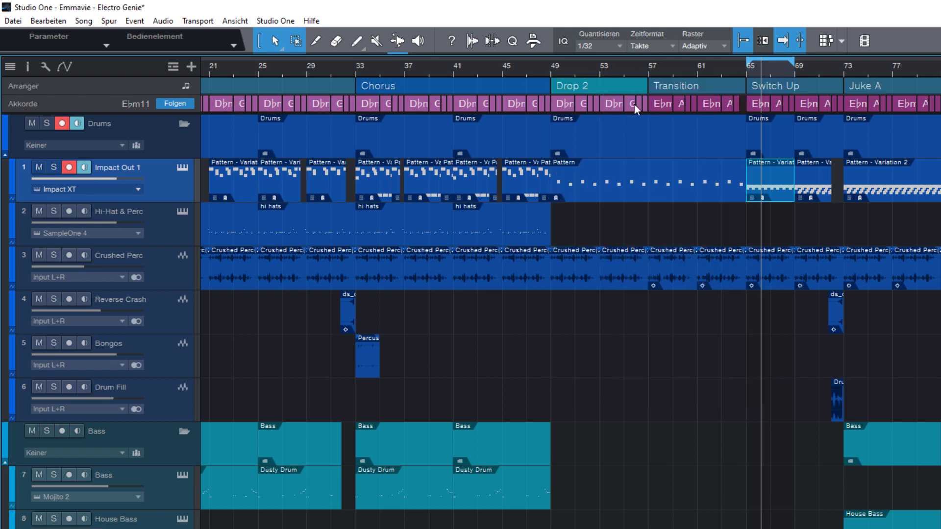
Select the Impact Out 1 patterns at bars 49, 45 and 41 in turn, then clear the selection.
click(626, 189)
click(527, 190)
click(475, 184)
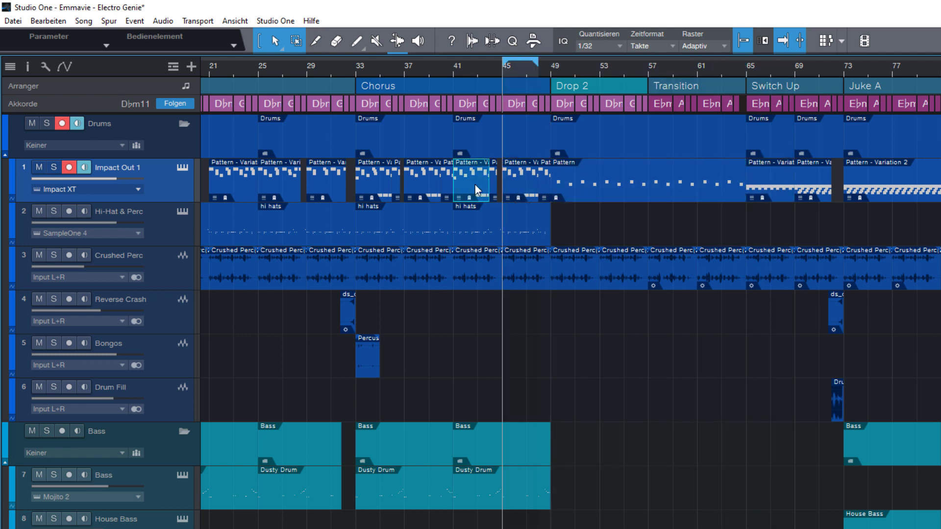
click(540, 230)
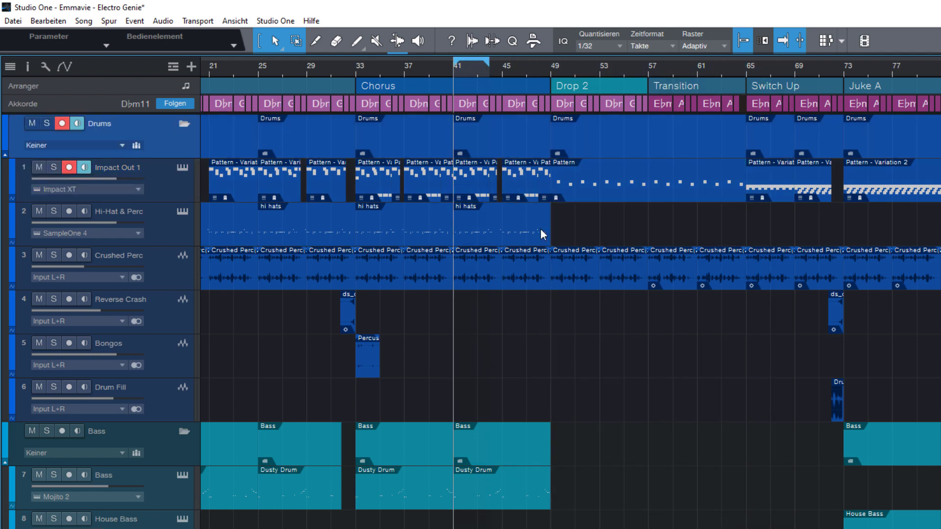
Step the event selection forward from the Impact Out 1 pattern at bar 49, and back to the pattern at bar 41.
click(586, 196)
key(Right)
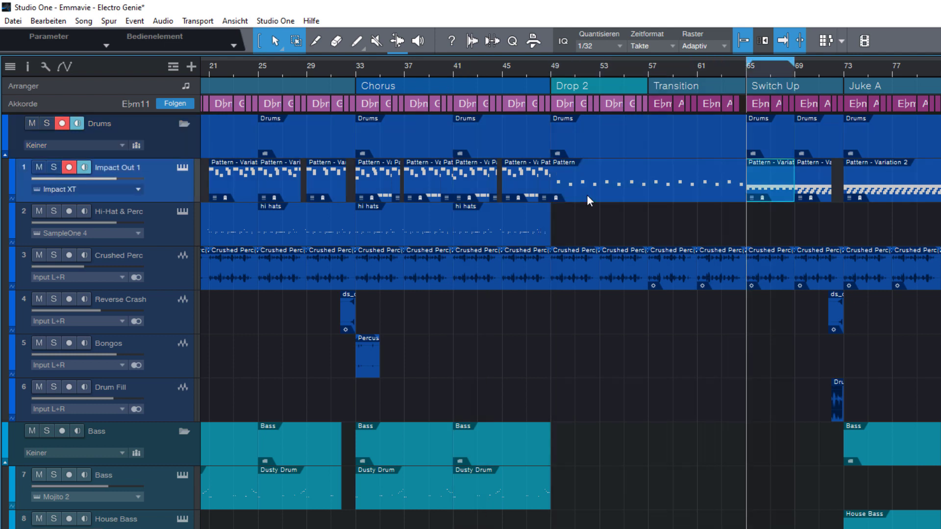
key(Right)
key(Left)
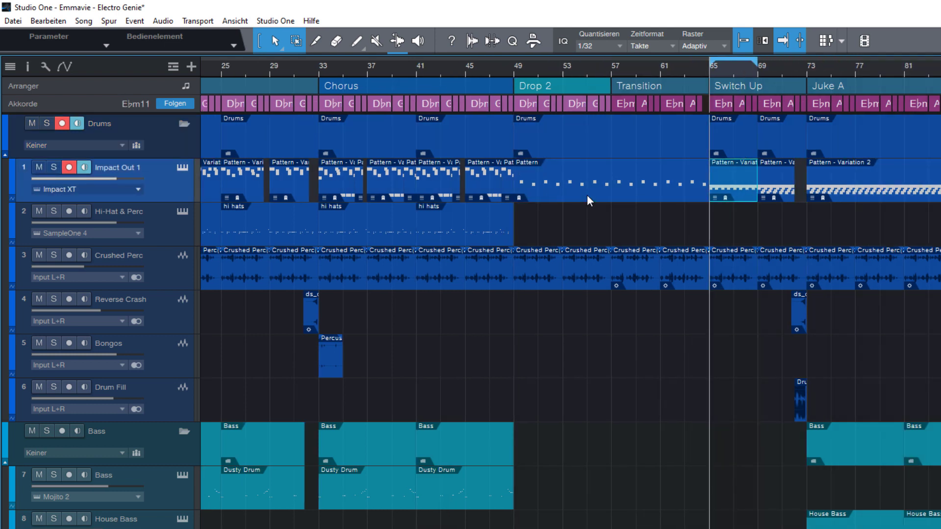
key(Left)
key(Left)
key(Left)
key(Left)
key(Left)
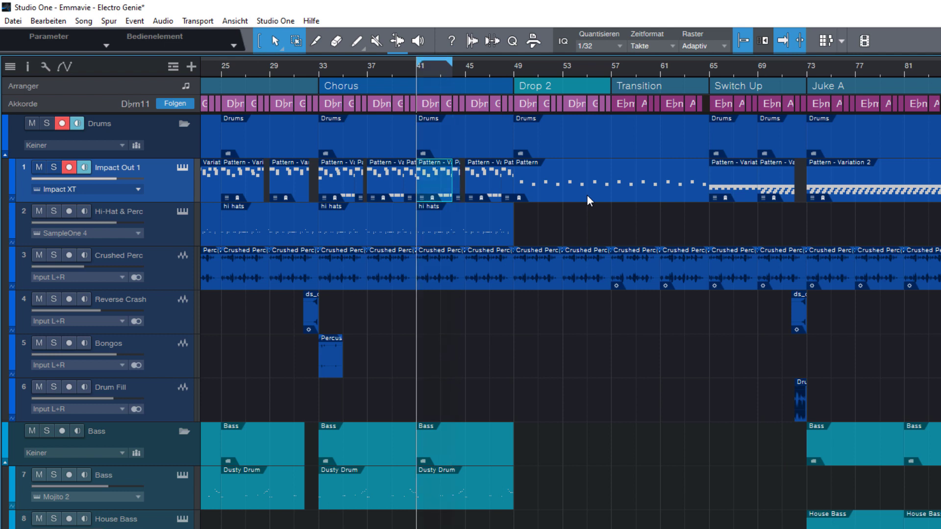
Extend the selection to the pattern after bar 41's, play it with Impact Out 1 temporarily soloed, and deselect the events.
key(shift+Right)
key(s)
key(space)
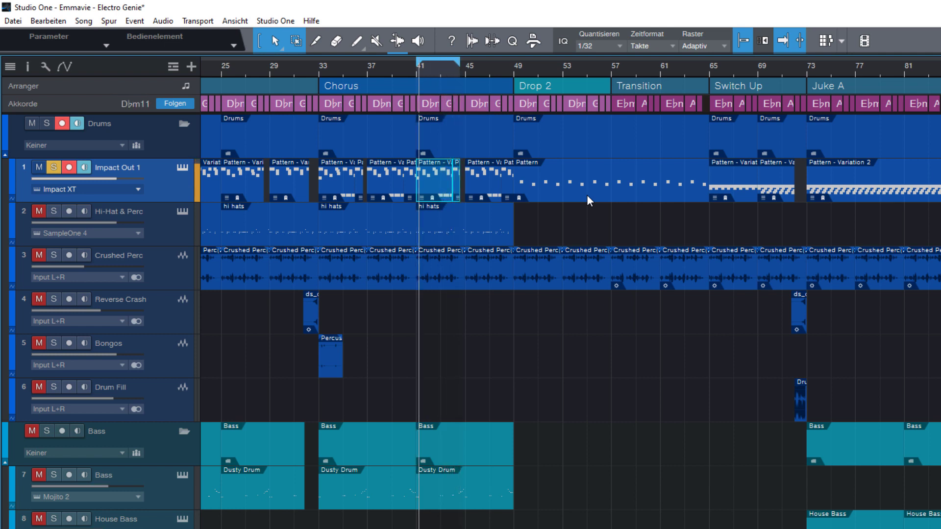
key(s)
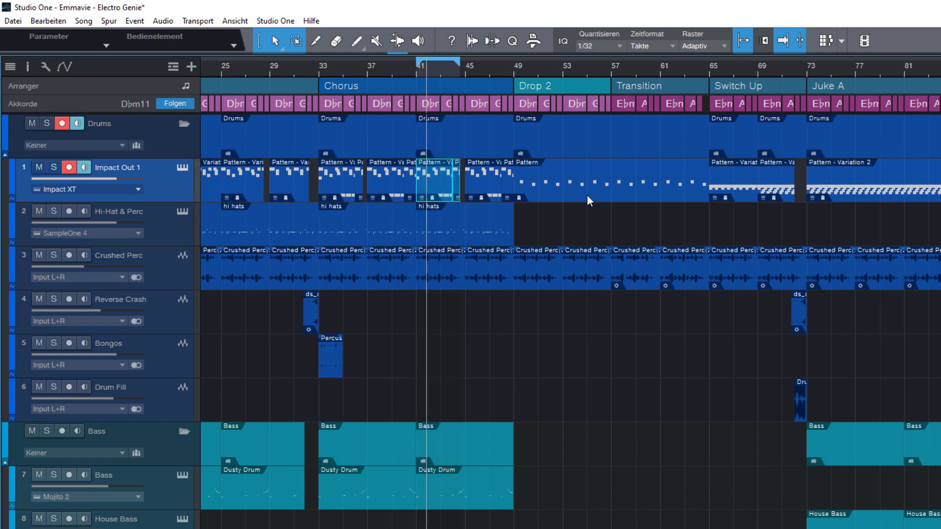
click(537, 224)
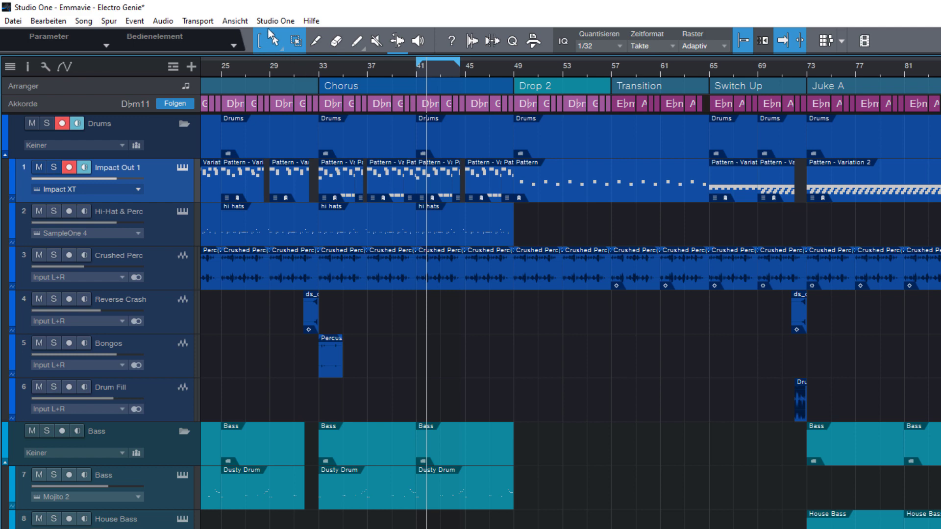
Look up the keyboard shortcut for Zum Mauszeiger positionieren by searching the shortcut list for "mausze".
click(275, 20)
click(289, 208)
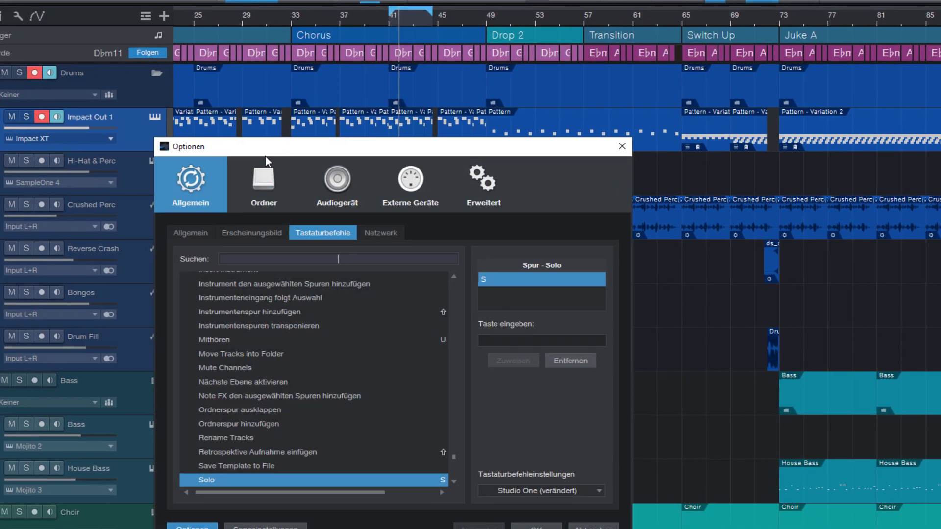
text(mausze)
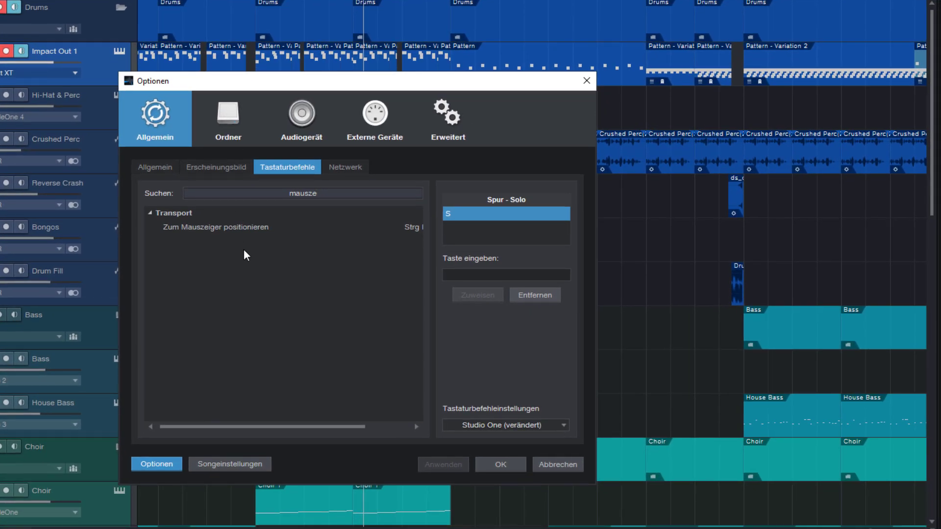
click(295, 227)
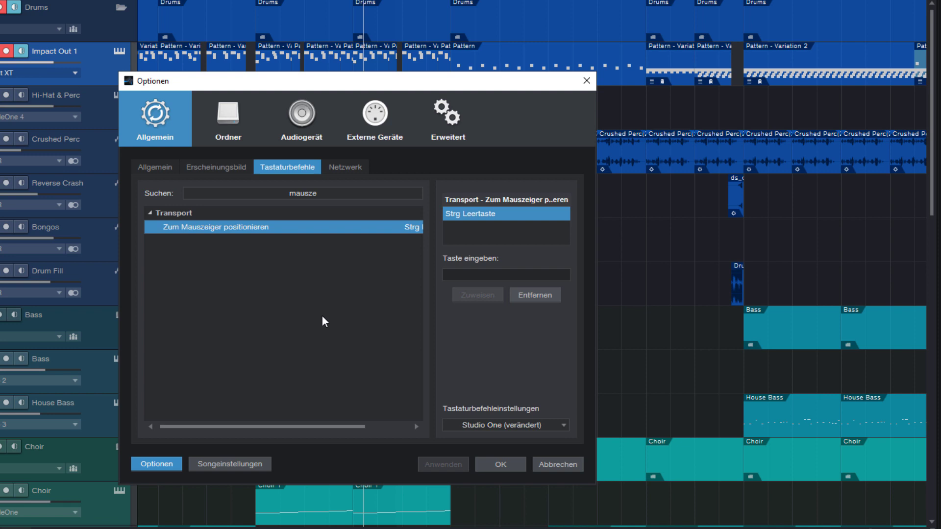
key(Return)
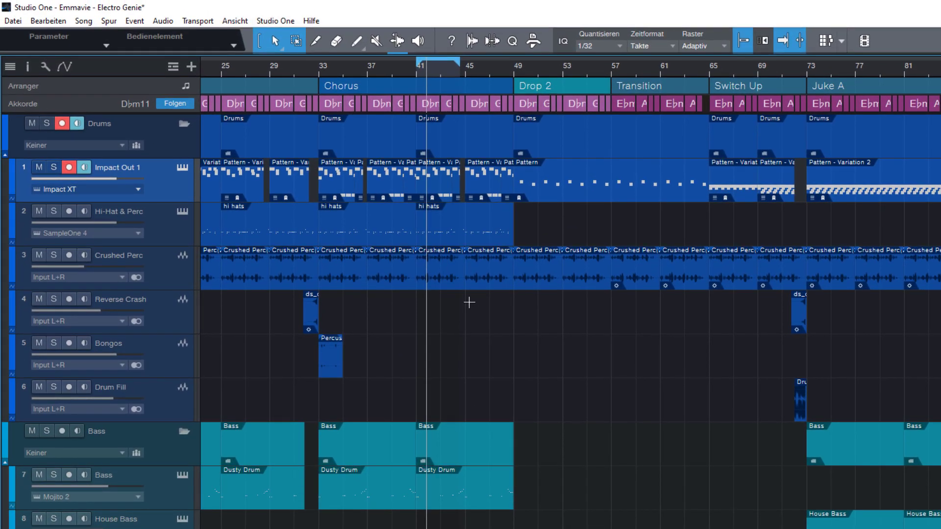
Position the playhead at the mouse pointer twice around bar 51, and once between bars 48 and 49.
click(544, 229)
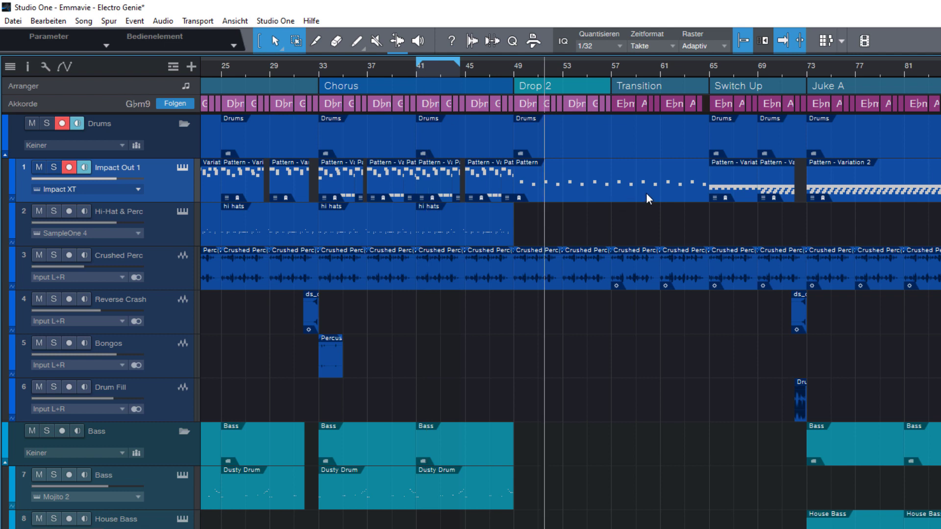
click(545, 267)
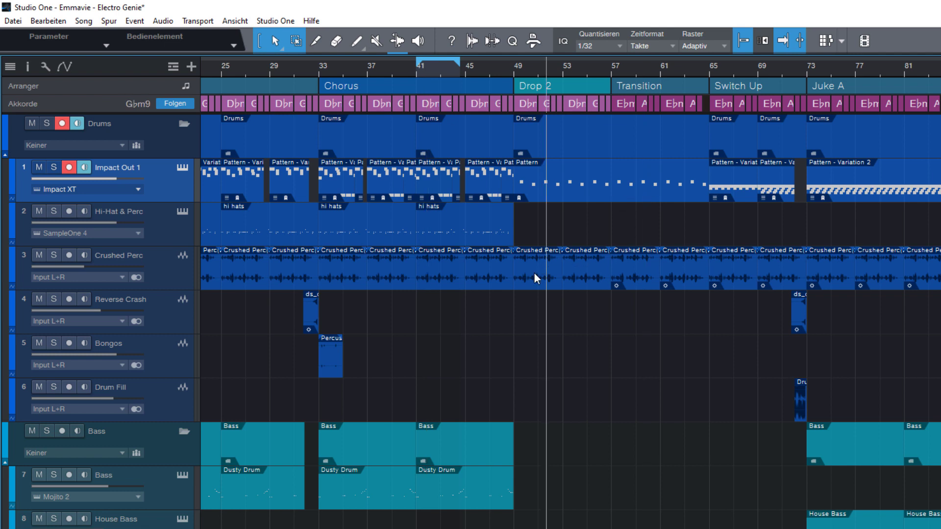
click(508, 278)
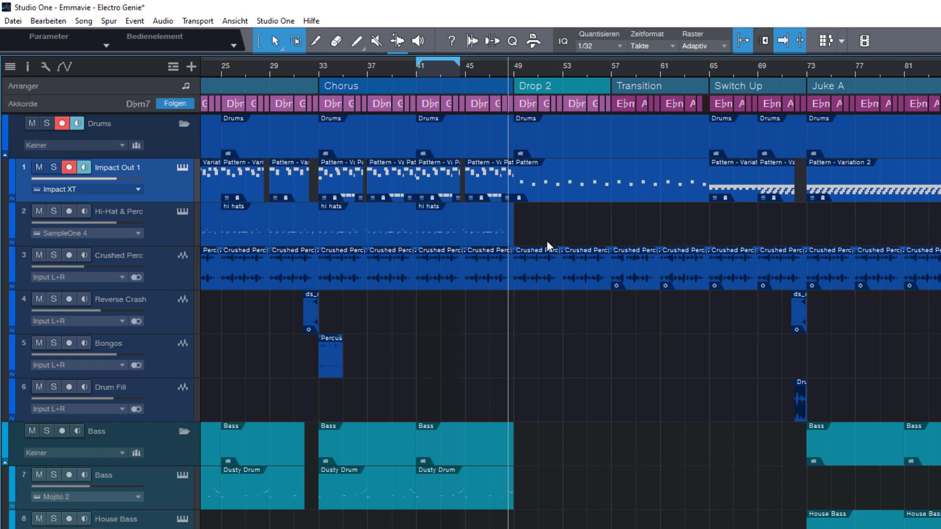
Turn off the playhead following the edit position and place the playhead at bar 53.
click(799, 38)
click(559, 257)
click(567, 66)
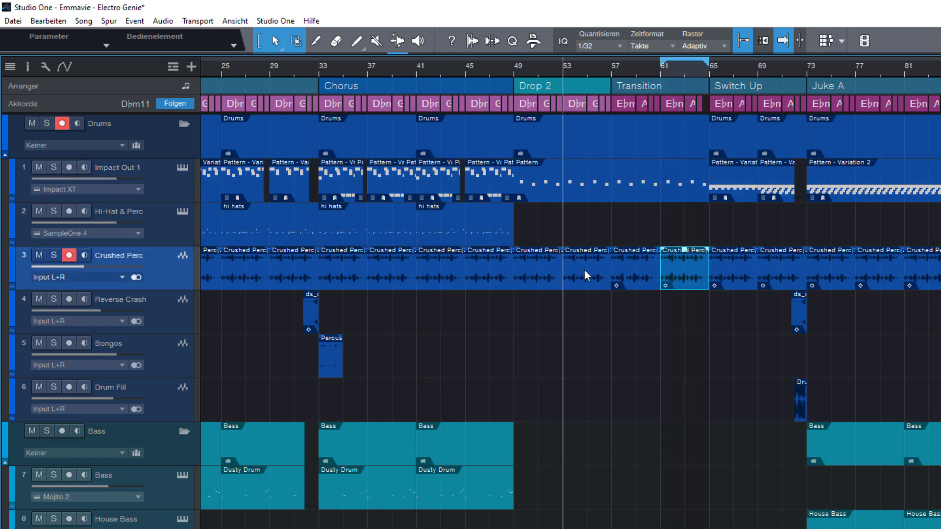
Select the four Crushed Perc events from bar 49 up to bar 65, and position the playhead at the pointer around bars 62 and 47.
mouse_move(584, 272)
mouse_down()
mouse_move(561, 272)
mouse_move(572, 276)
mouse_up()
click(628, 275)
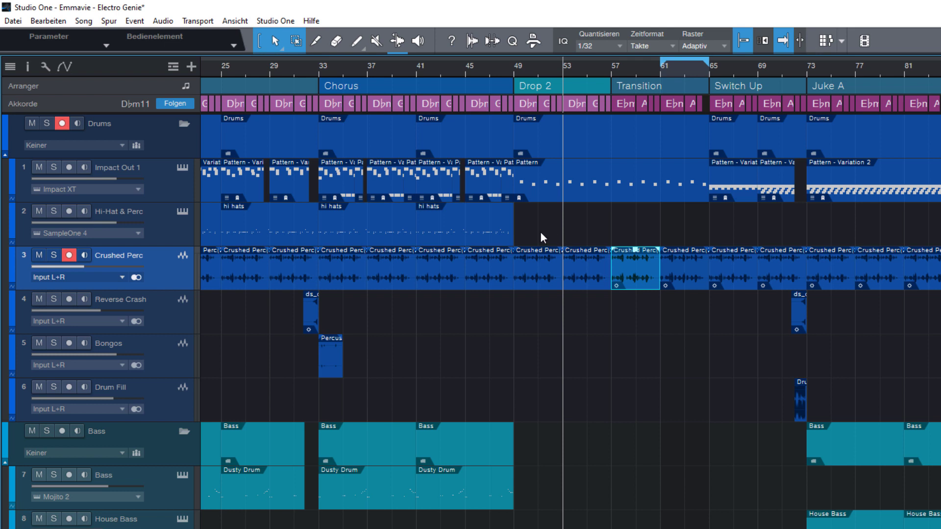
drag(540, 232, 674, 274)
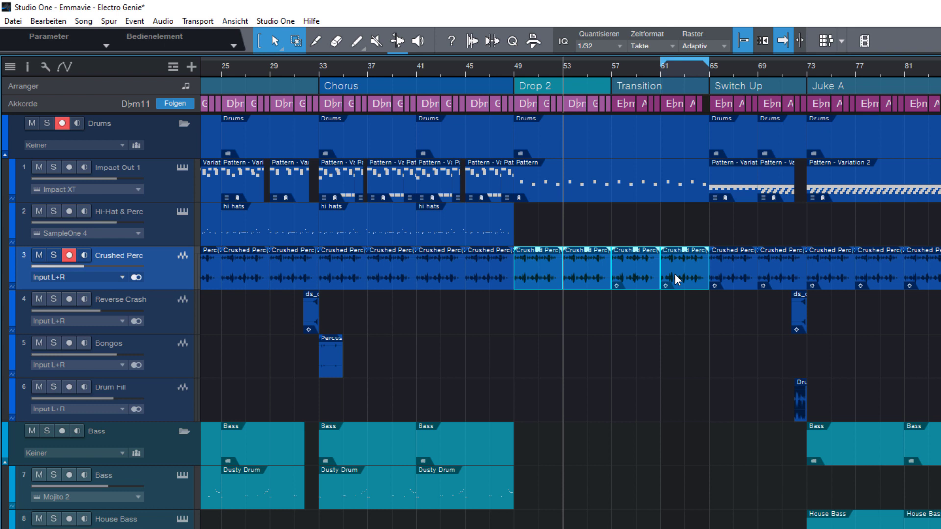
key(ctrl+space)
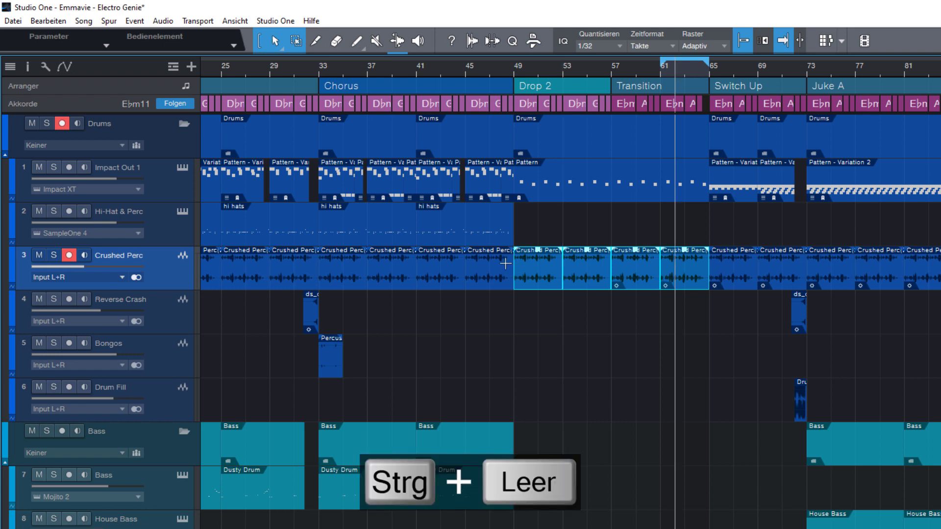
key(ctrl+space)
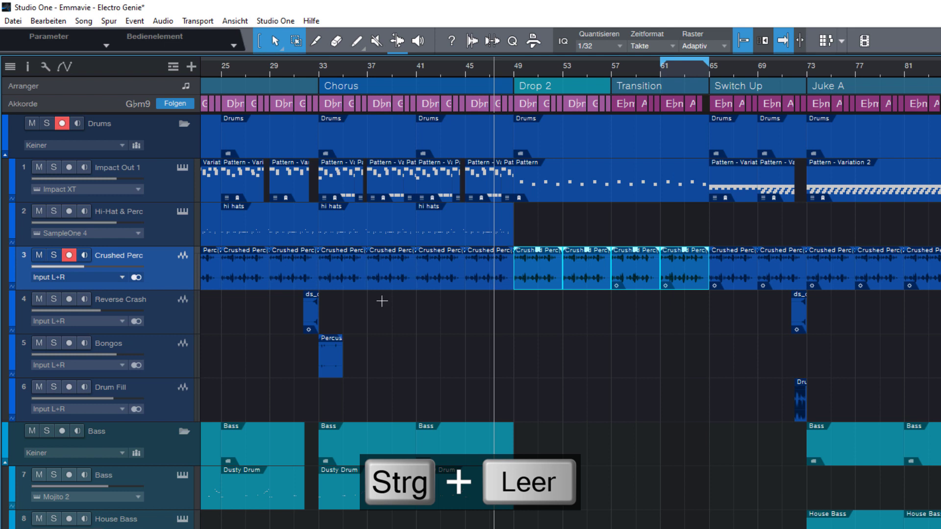
Split the Crushed Perc event at bar 37 at a playhead position set from the pointer just before bar 38.
click(375, 278)
key(ctrl+space)
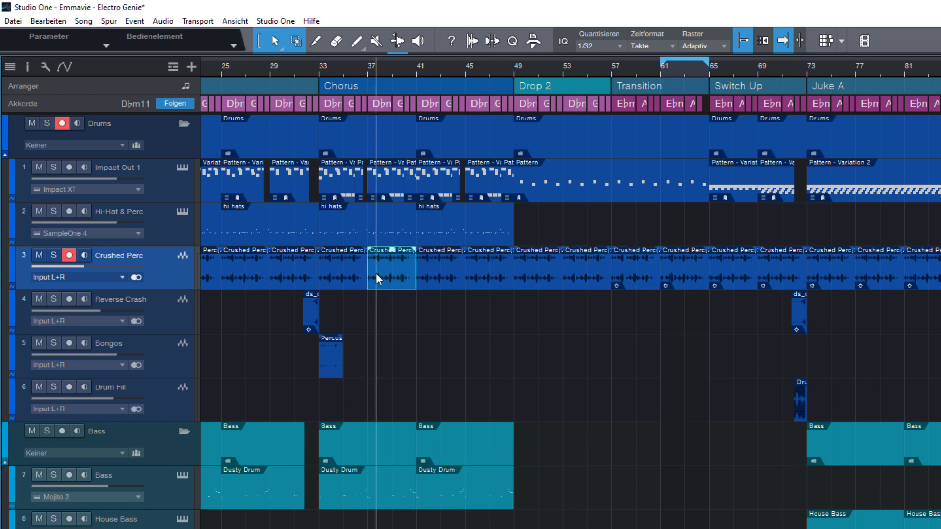
key(alt+x)
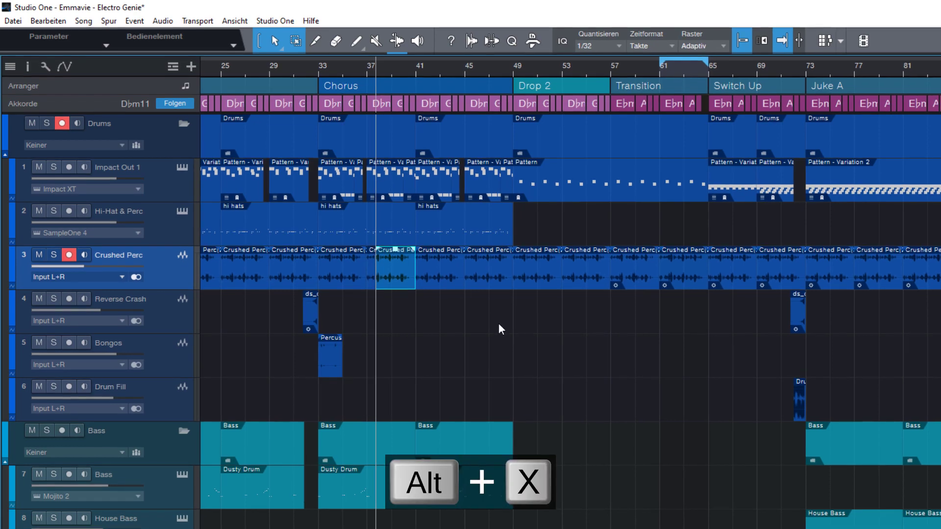